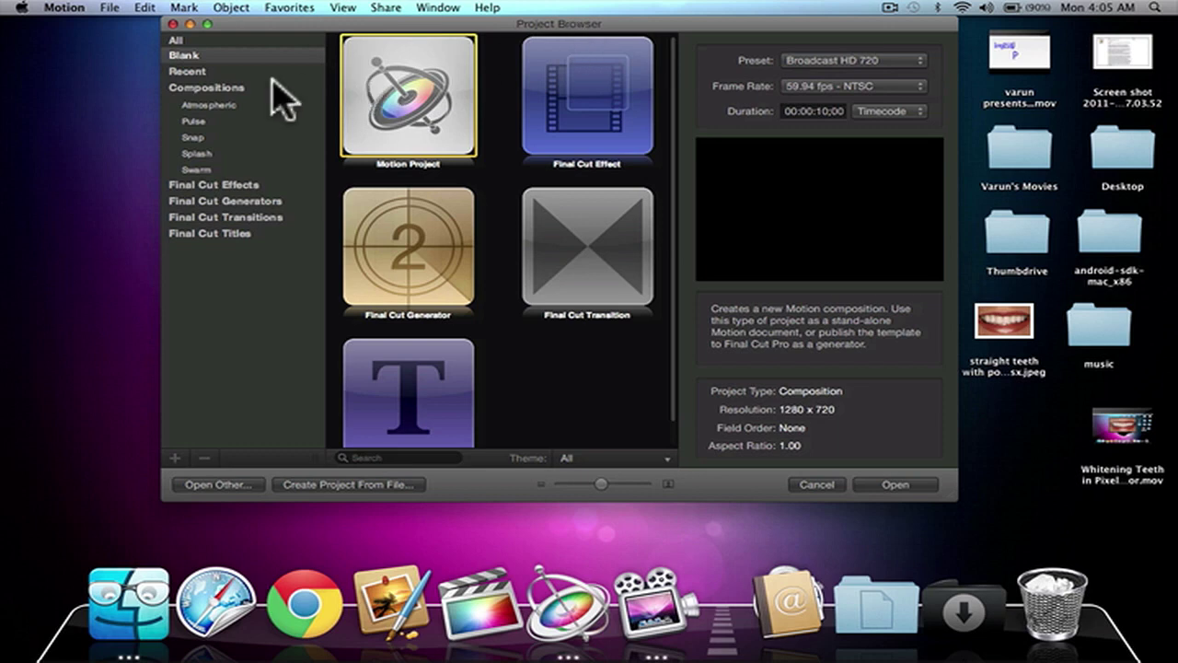
Create a blank Motion Project at Broadcast HD 720, 59.94 fps, with a 10-second timecode duration.
{"action": "left_click", "coordinate": [221, 72]}
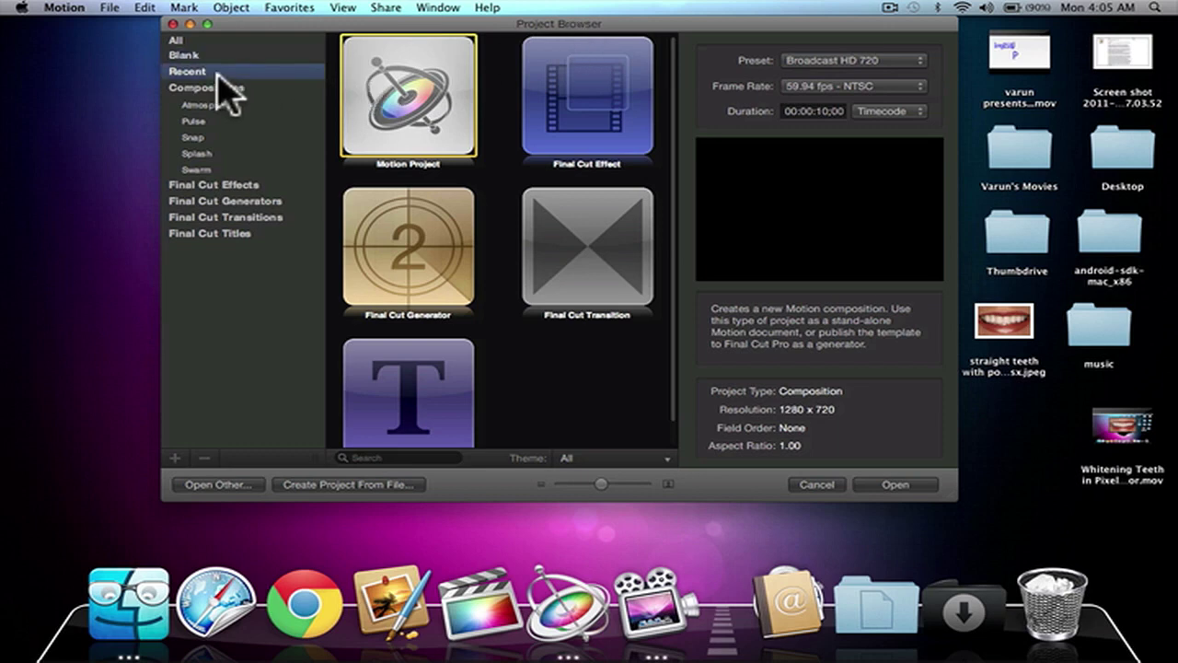
{"action": "left_click", "coordinate": [219, 88]}
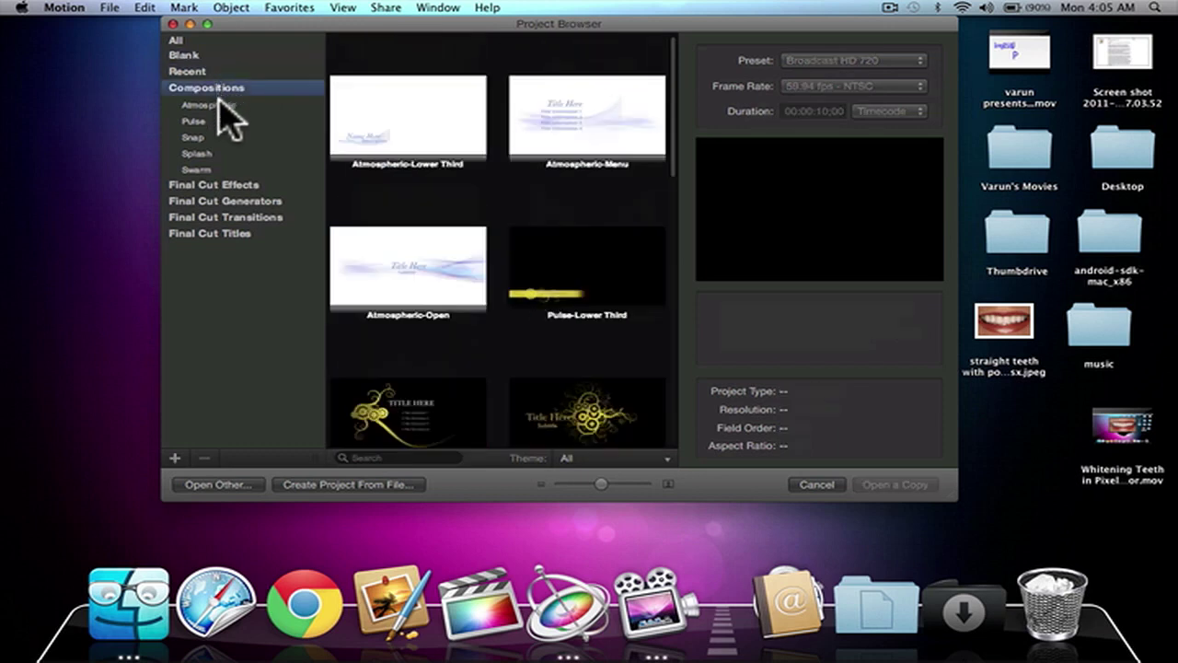
{"action": "left_click", "coordinate": [190, 56]}
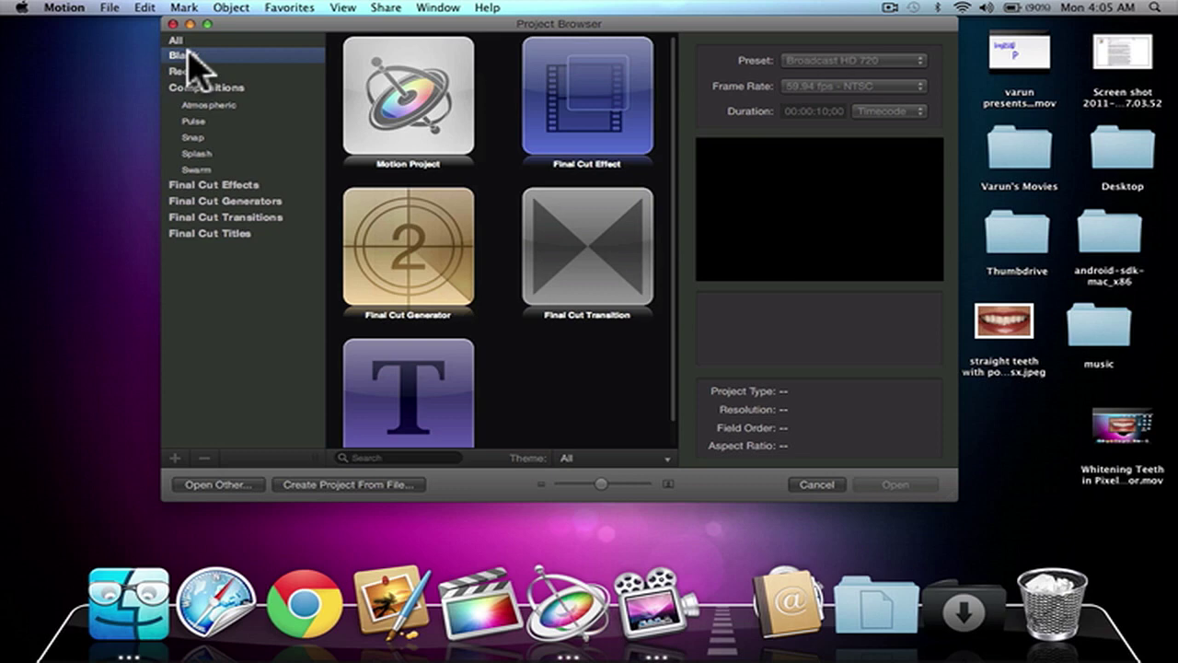
{"action": "left_click", "coordinate": [416, 99]}
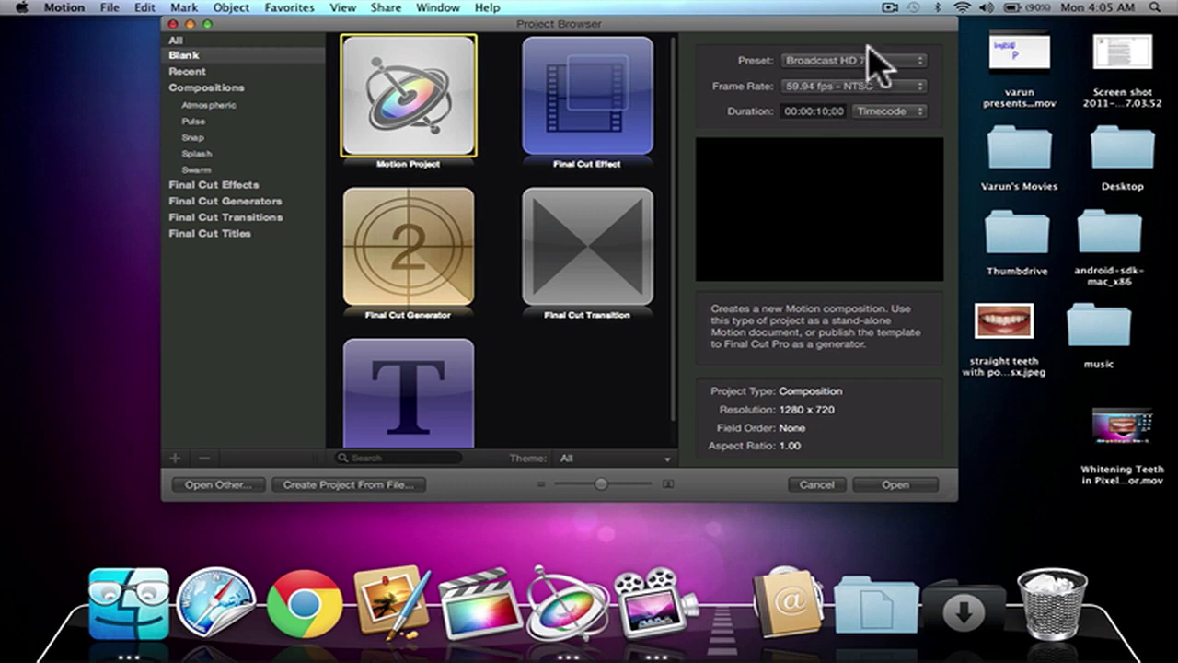
{"action": "left_click", "coordinate": [891, 112]}
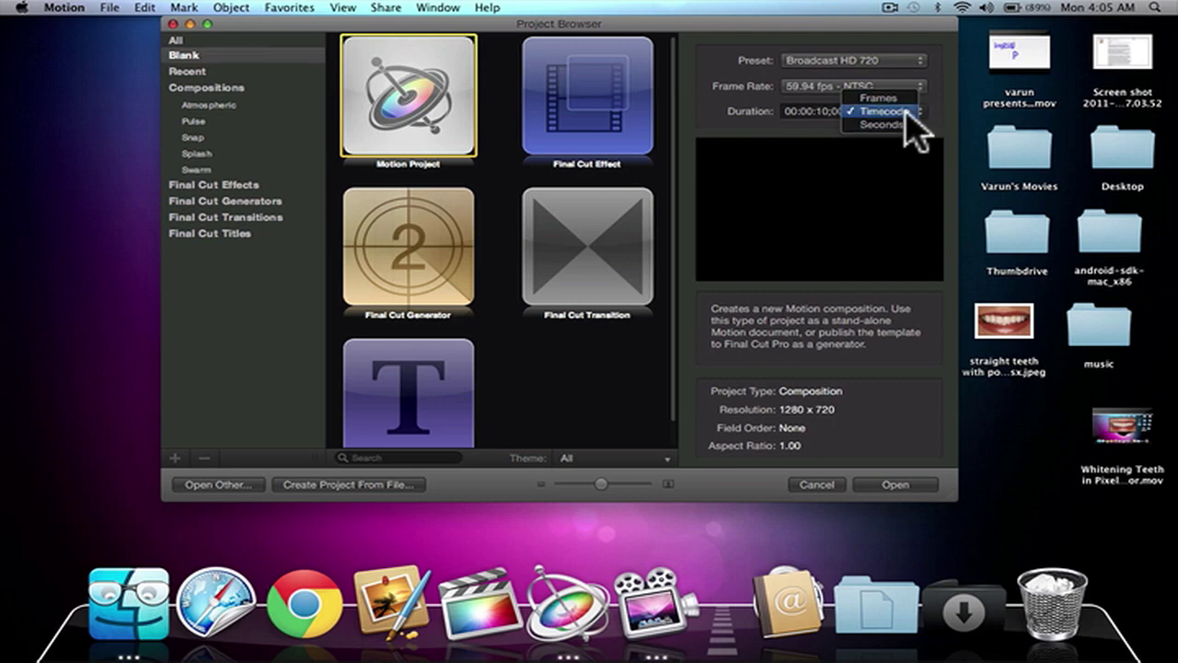
{"action": "left_click", "coordinate": [905, 111]}
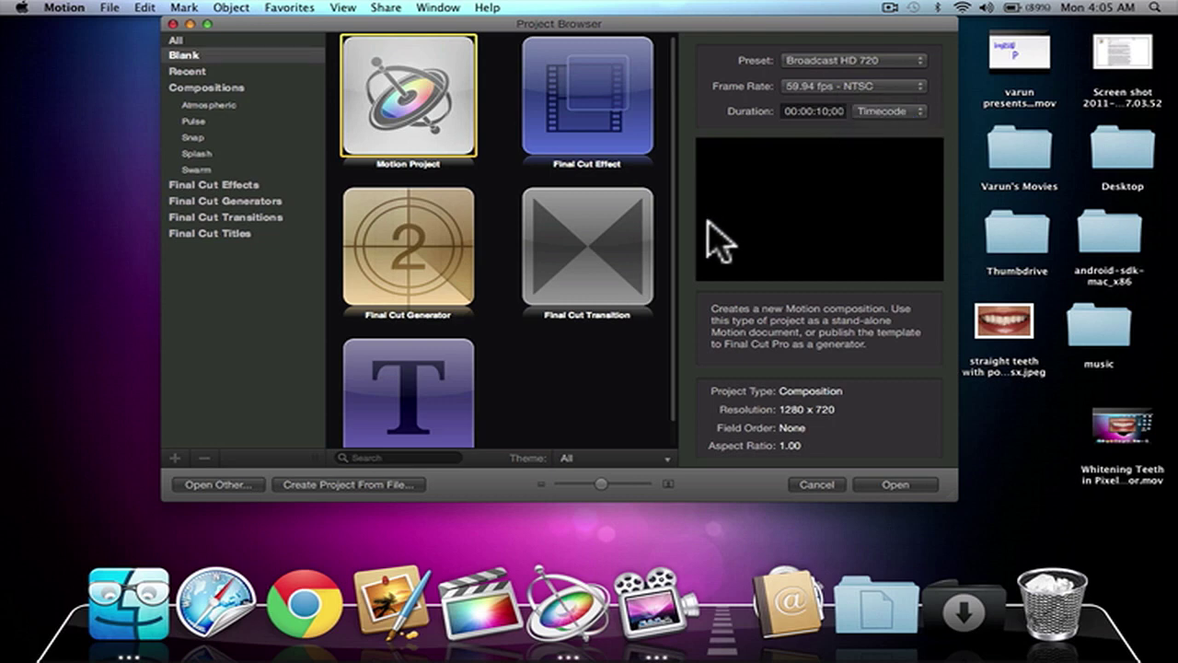
{"action": "key", "text": "Escape"}
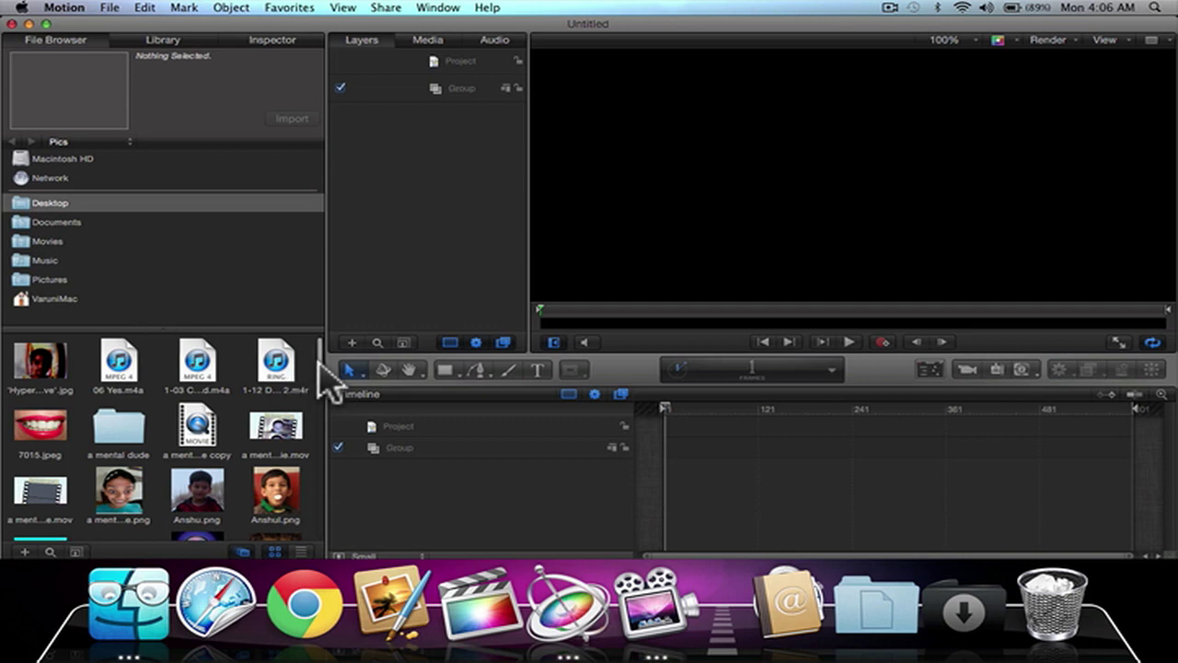
Place Broken-Heart--1.jpeg on the canvas and set the canvas zoom to Fit In Window.
{"action": "left_click_drag", "start_coordinate": [327, 378], "coordinate": [868, 184]}
{"action": "left_click", "coordinate": [280, 372]}
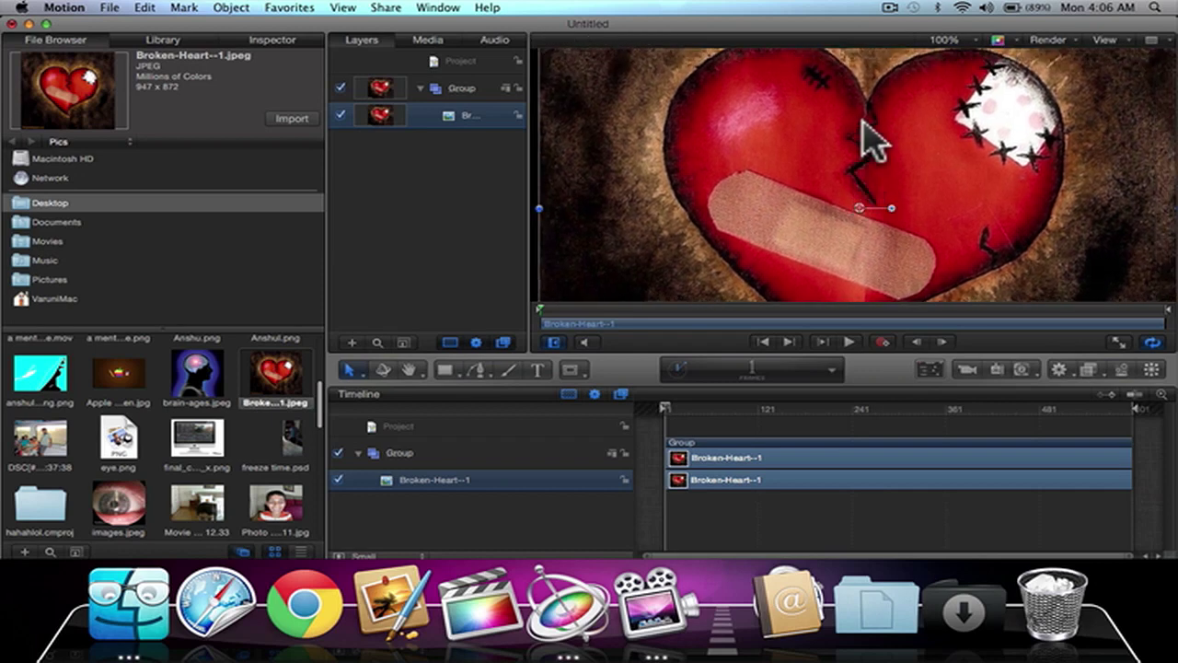
{"action": "left_click", "coordinate": [952, 39]}
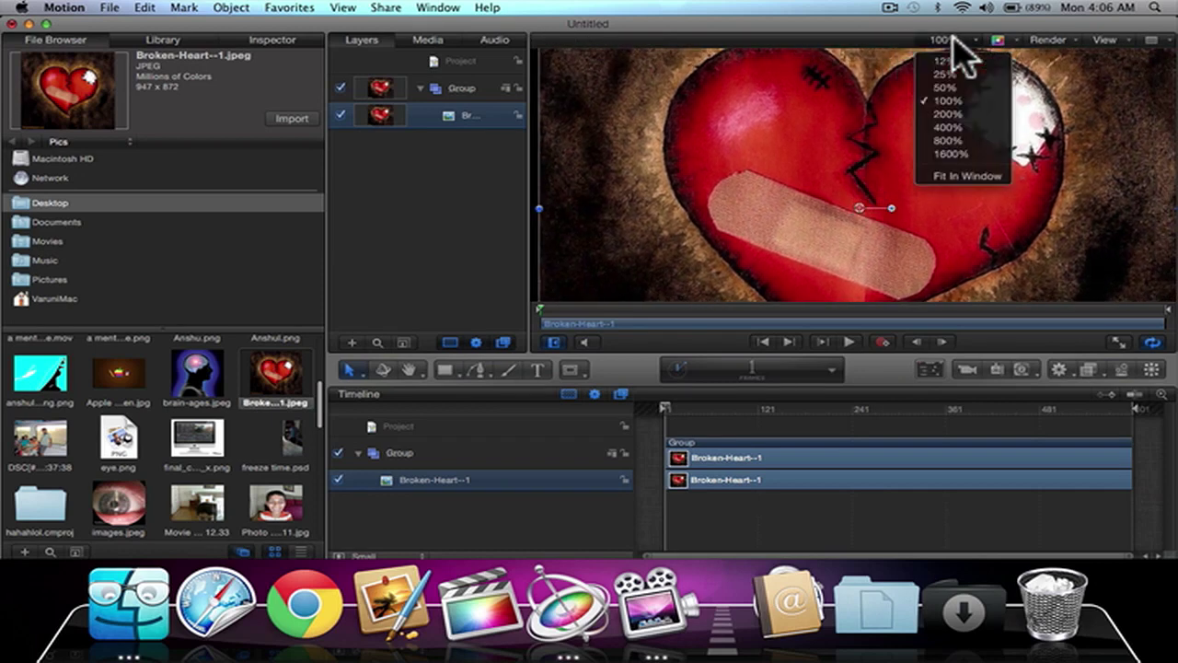
{"action": "left_click", "coordinate": [956, 175]}
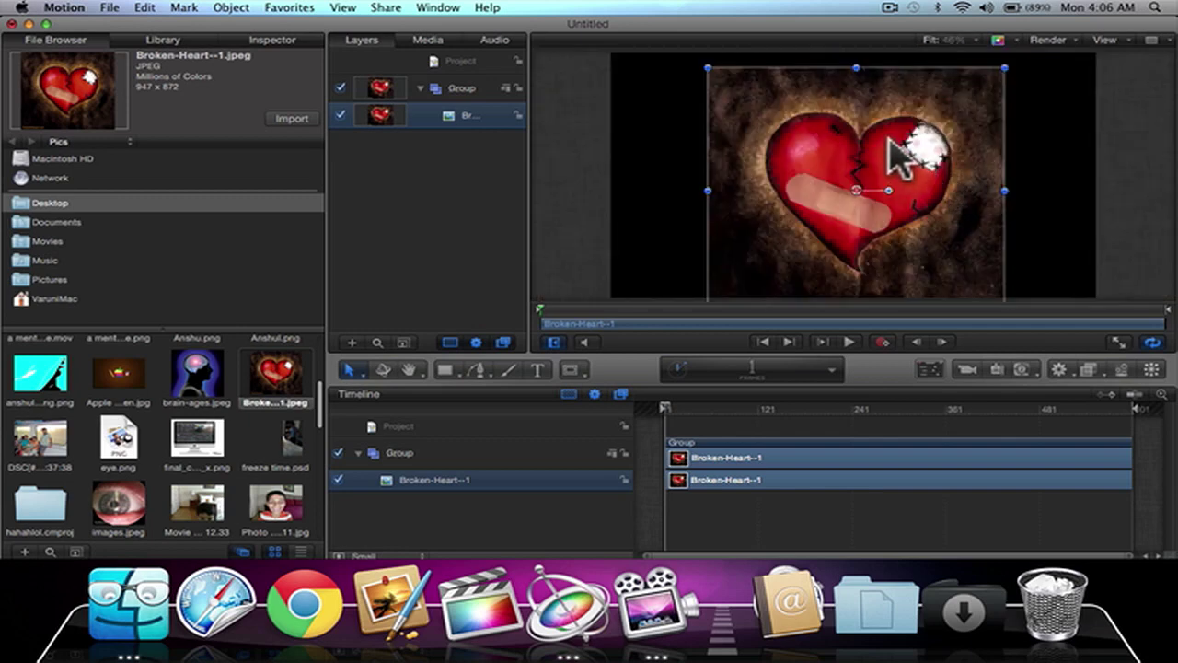
Scale the heart image down and move it toward the top centre of the frame.
{"action": "mouse_move", "coordinate": [888, 140]}
{"action": "left_mouse_down"}
{"action": "mouse_move", "coordinate": [879, 125]}
{"action": "mouse_move", "coordinate": [882, 140]}
{"action": "left_mouse_up"}
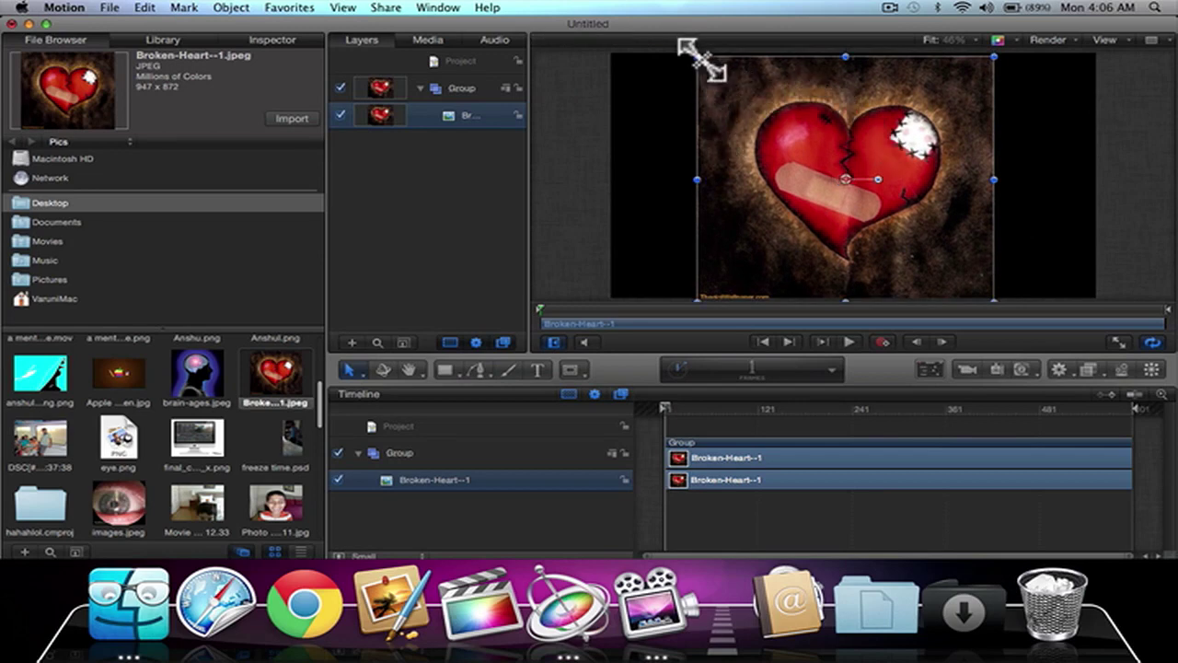
{"action": "left_click_drag", "start_coordinate": [702, 61], "coordinate": [697, 15]}
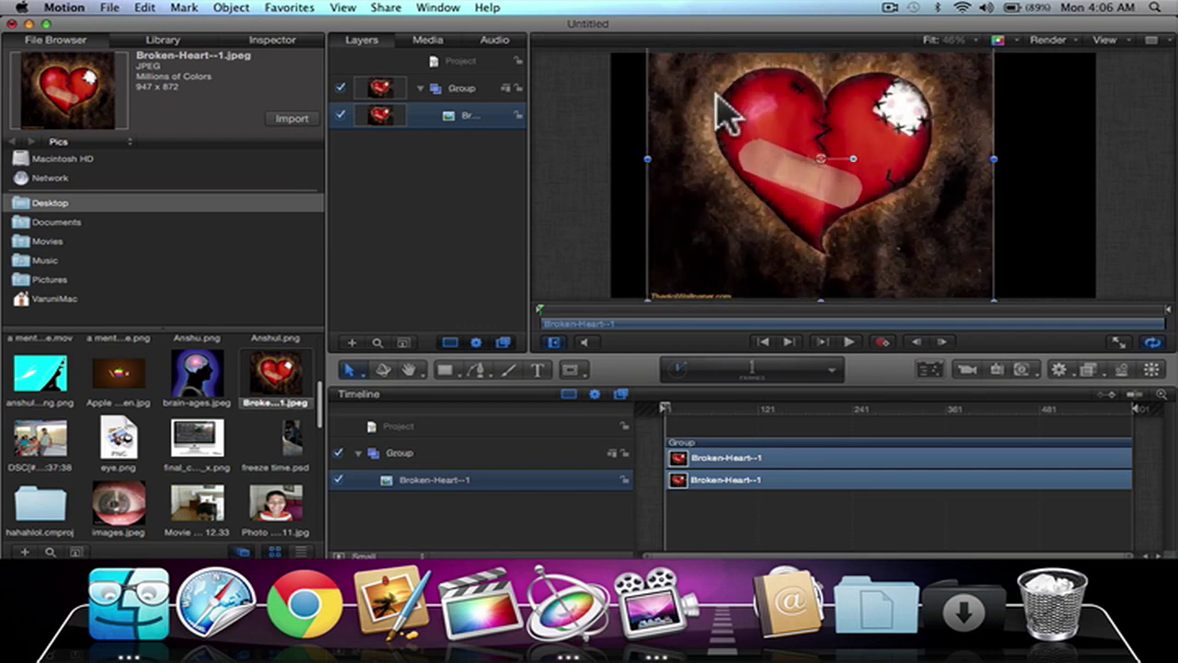
{"action": "mouse_move", "coordinate": [715, 97]}
{"action": "left_mouse_down"}
{"action": "mouse_move", "coordinate": [746, 166]}
{"action": "mouse_move", "coordinate": [754, 140]}
{"action": "mouse_move", "coordinate": [709, 99]}
{"action": "left_mouse_up"}
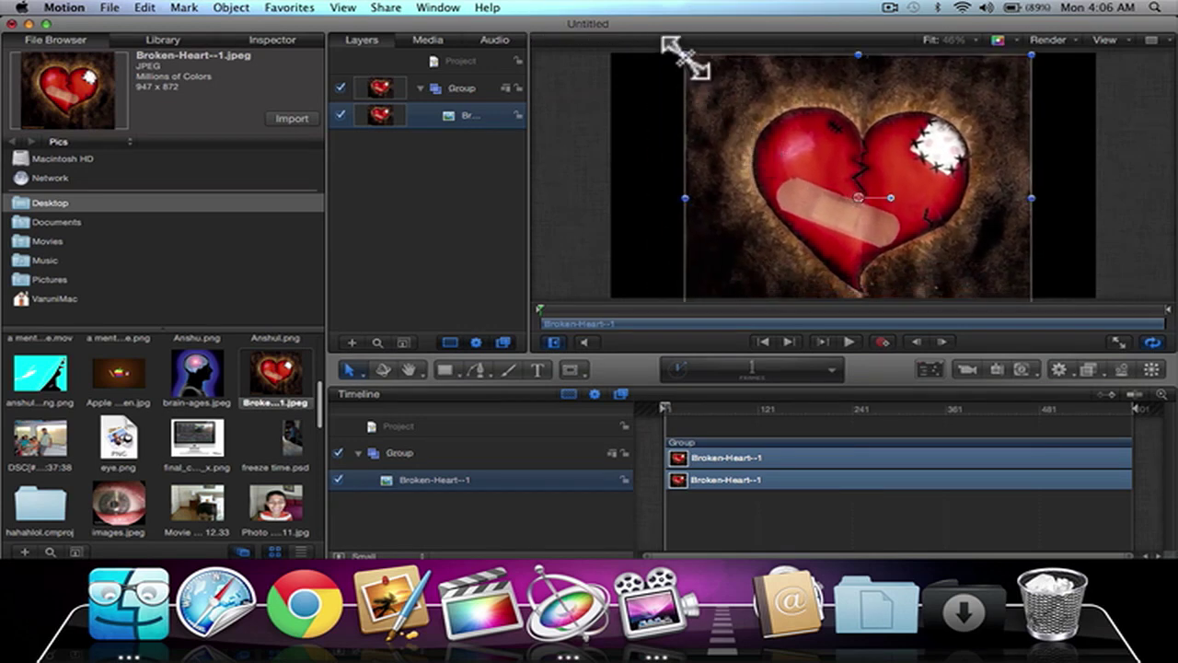
{"action": "left_click_drag", "start_coordinate": [681, 42], "coordinate": [773, 147]}
{"action": "left_click_drag", "start_coordinate": [821, 181], "coordinate": [769, 102]}
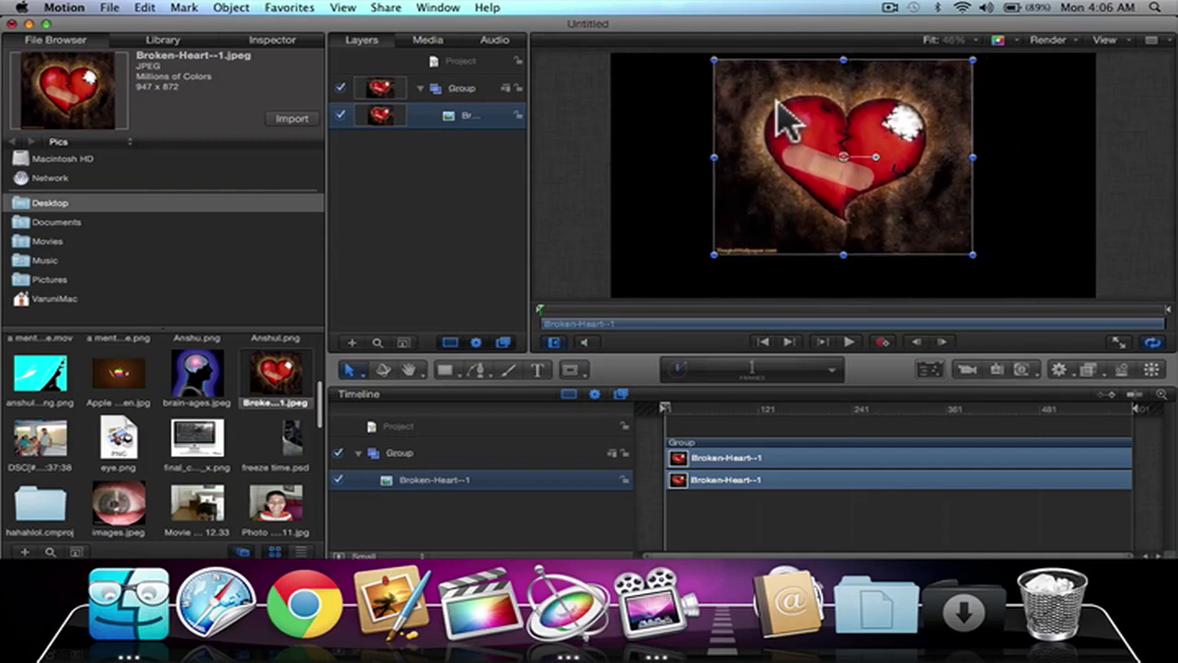
{"action": "left_click", "coordinate": [1107, 140]}
Drag the Earthquake filter from Library > Filters onto the Broken-Heart--1 image layer.
{"action": "left_click", "coordinate": [862, 180]}
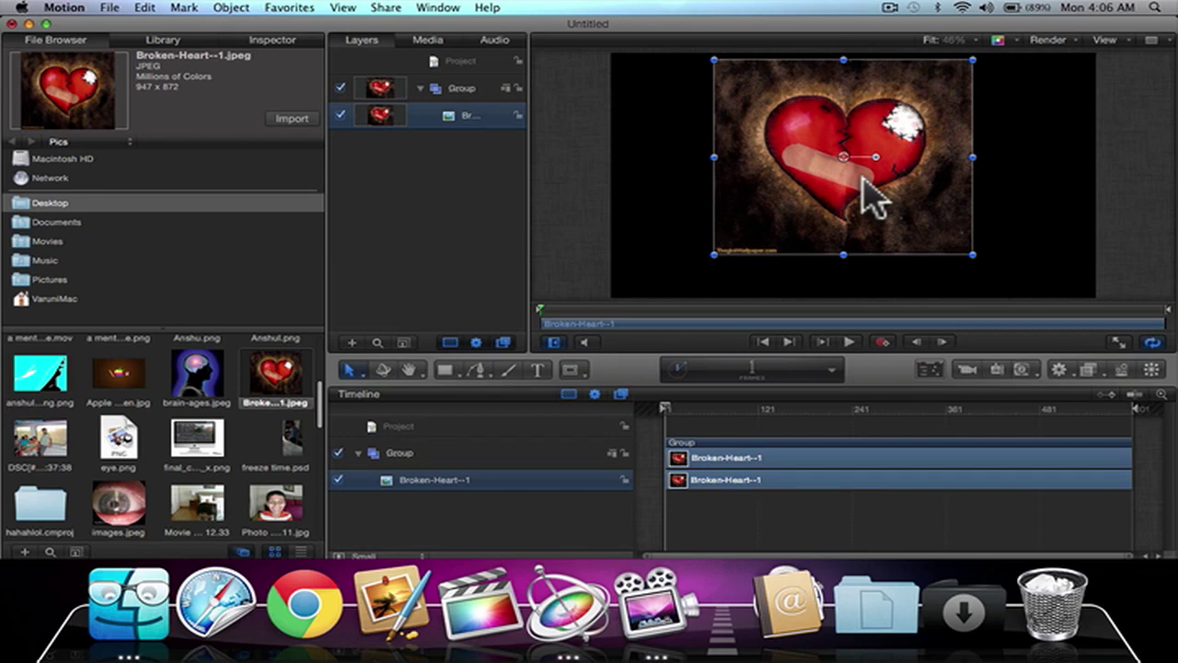
{"action": "left_click", "coordinate": [173, 38]}
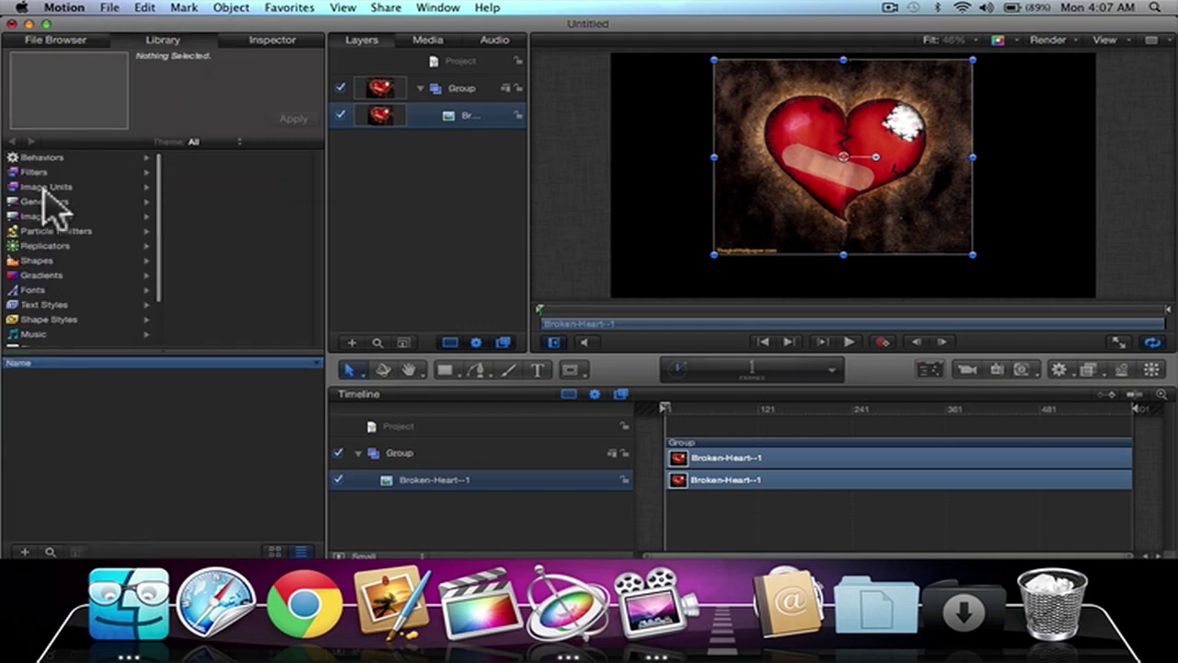
{"action": "left_click", "coordinate": [38, 172]}
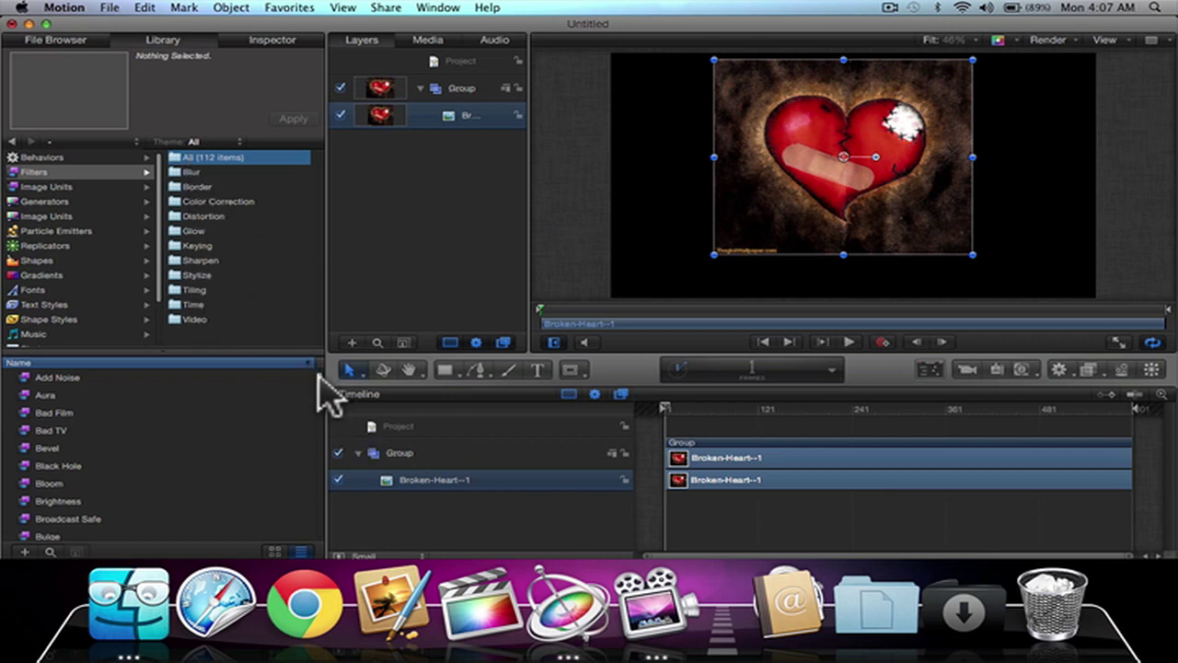
{"action": "scroll", "coordinate": [319, 375], "scroll_direction": "down", "scroll_amount": 10}
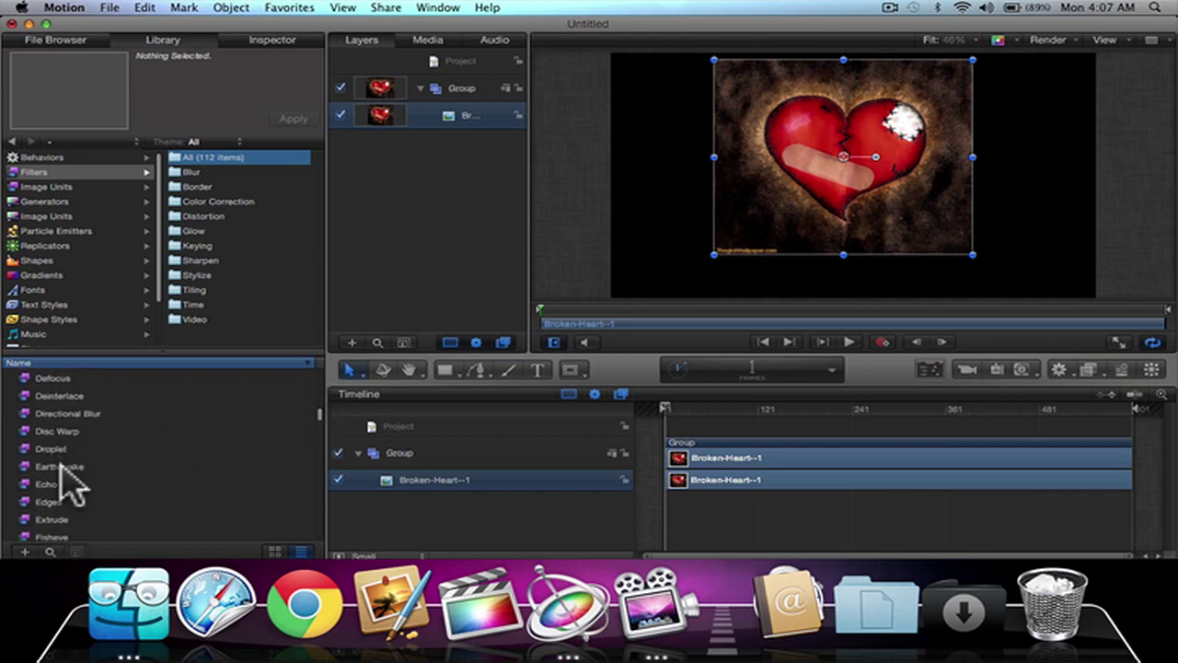
{"action": "left_click", "coordinate": [62, 481]}
{"action": "left_click", "coordinate": [57, 466]}
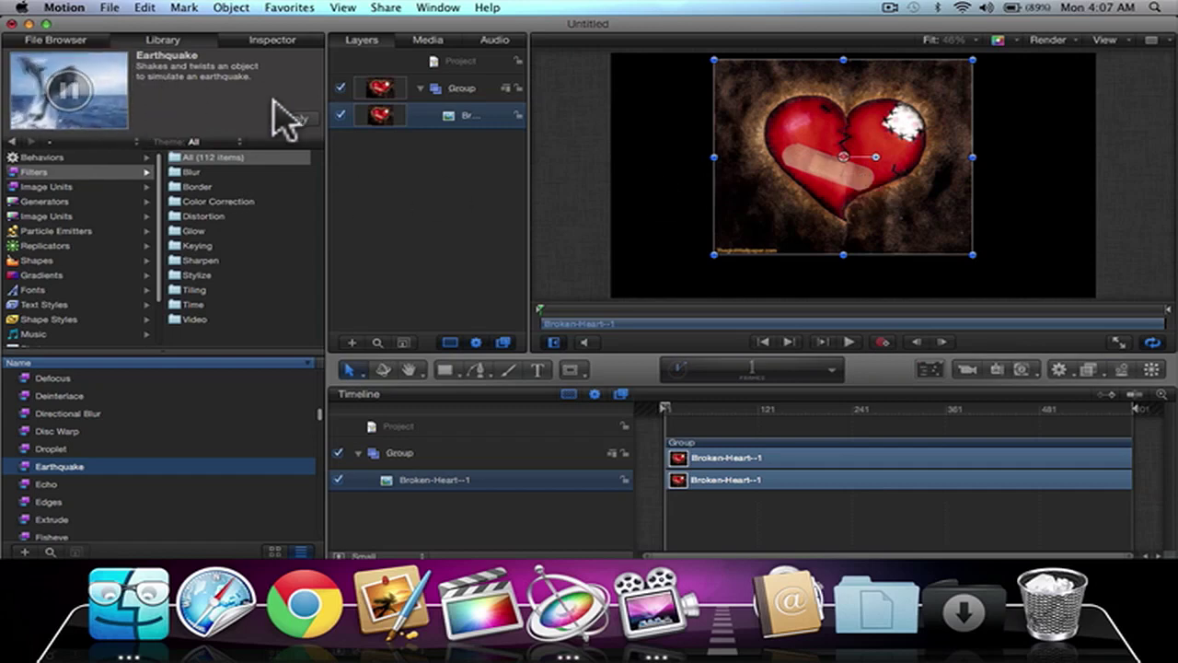
{"action": "left_click_drag", "start_coordinate": [79, 463], "coordinate": [858, 180]}
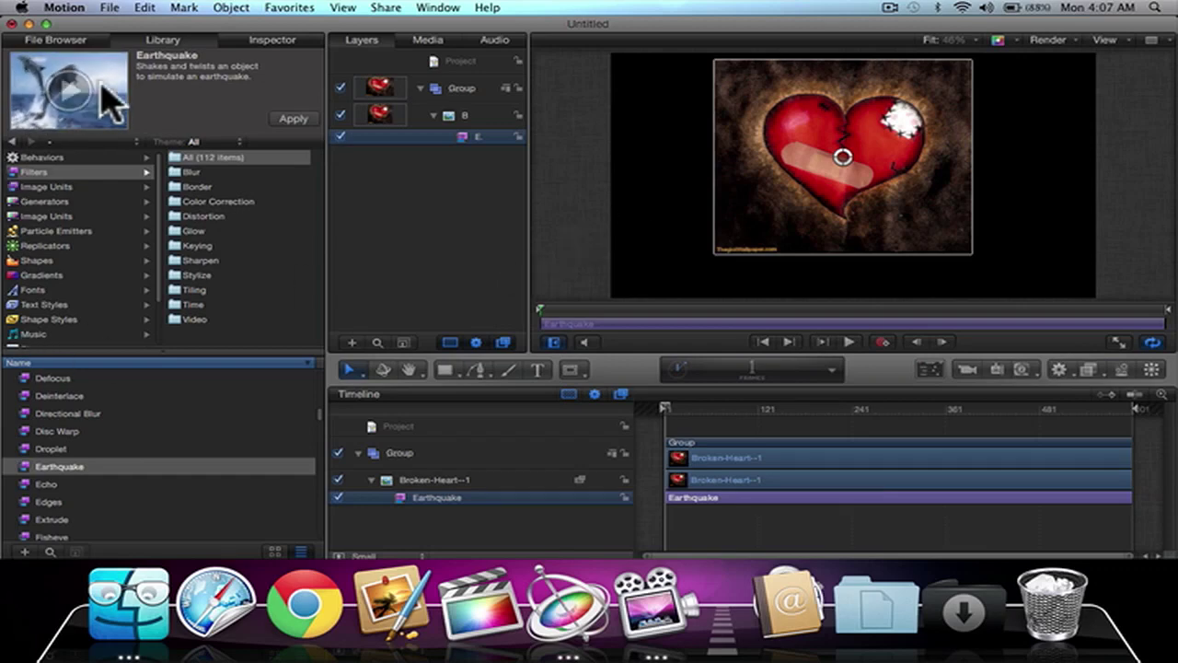
Play back the project to preview the heart's Earthquake shaking.
{"action": "left_click", "coordinate": [575, 219]}
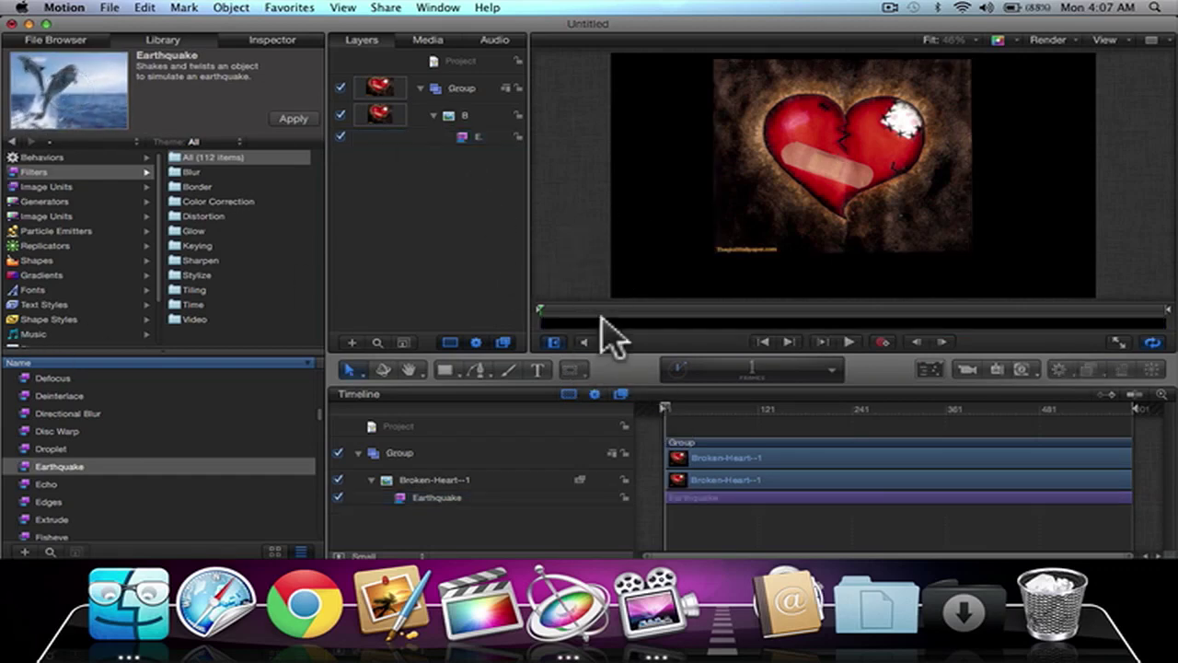
{"action": "key", "text": "space"}
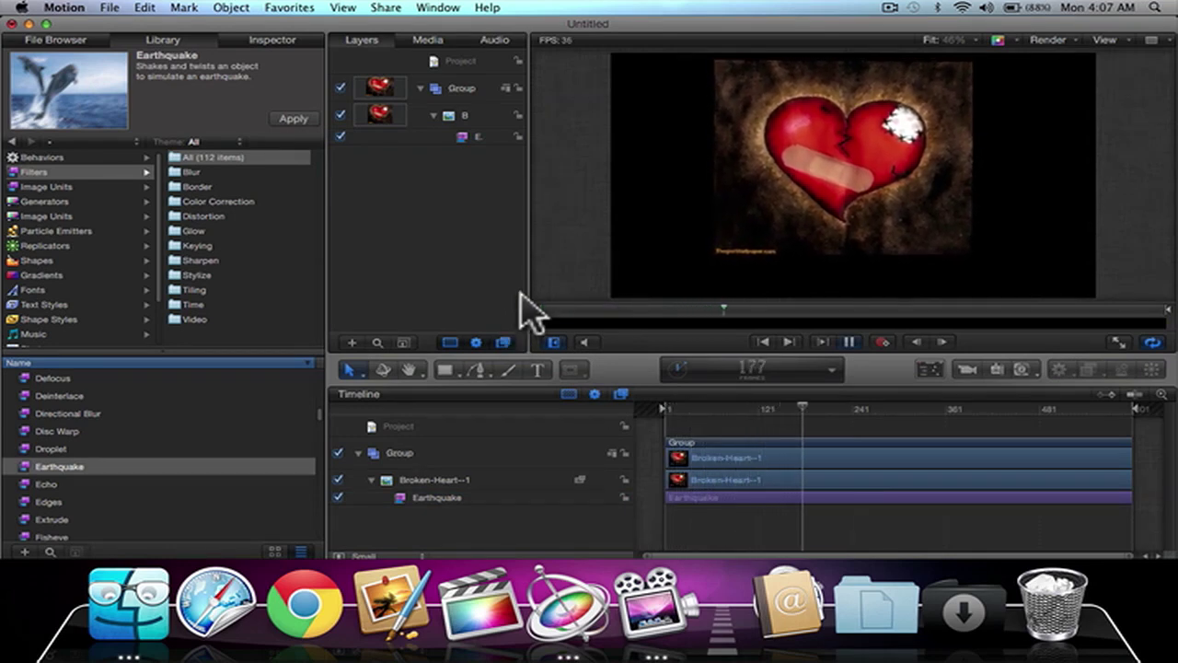
{"action": "key", "text": "space"}
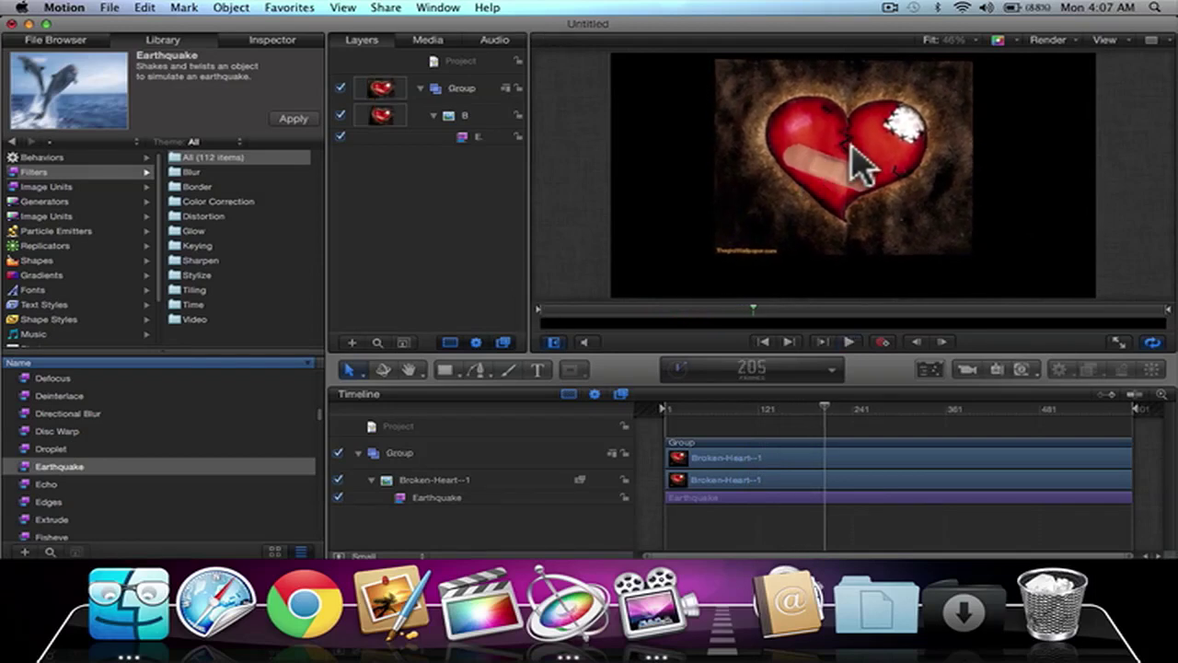
At frame 1, shrink the heart image to about 60% and nudge it slightly right.
{"action": "left_click_drag", "start_coordinate": [822, 405], "coordinate": [657, 402]}
{"action": "left_click", "coordinate": [784, 210]}
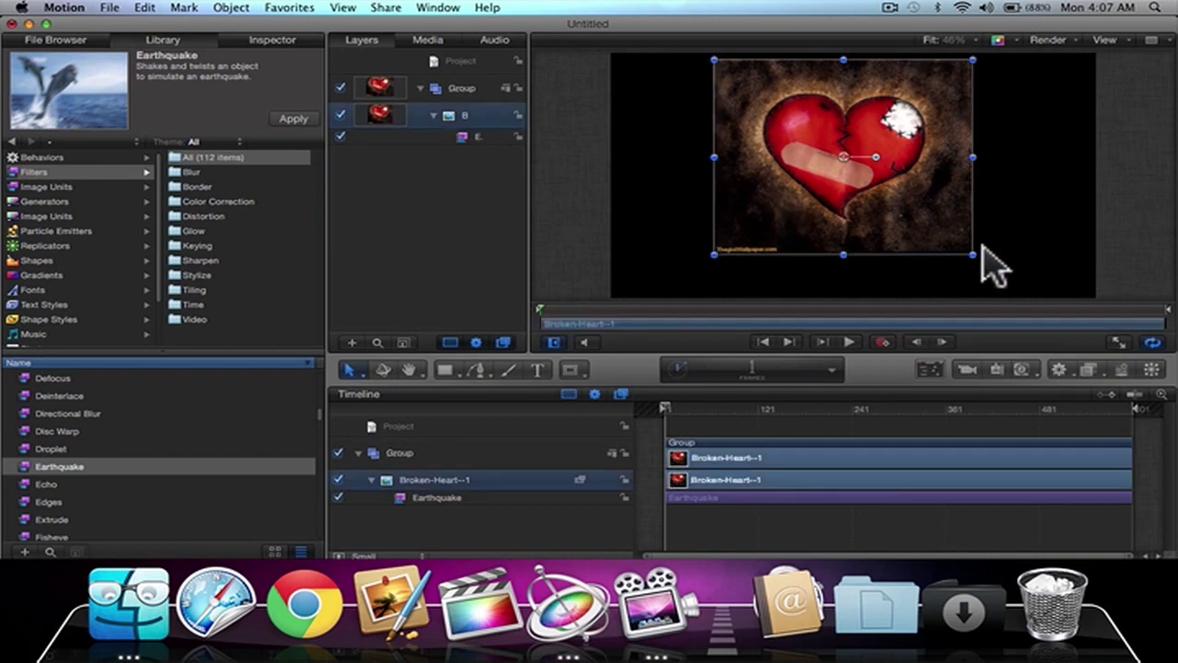
{"action": "left_click_drag", "start_coordinate": [974, 254], "coordinate": [972, 222]}
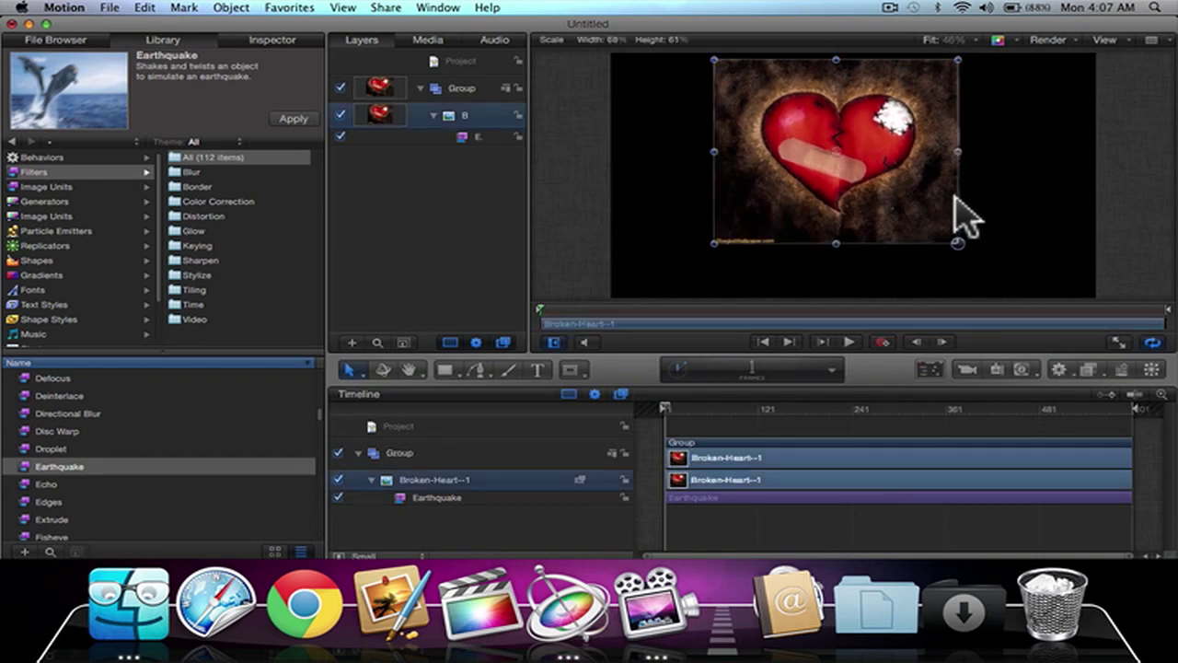
{"action": "left_click_drag", "start_coordinate": [953, 196], "coordinate": [914, 205]}
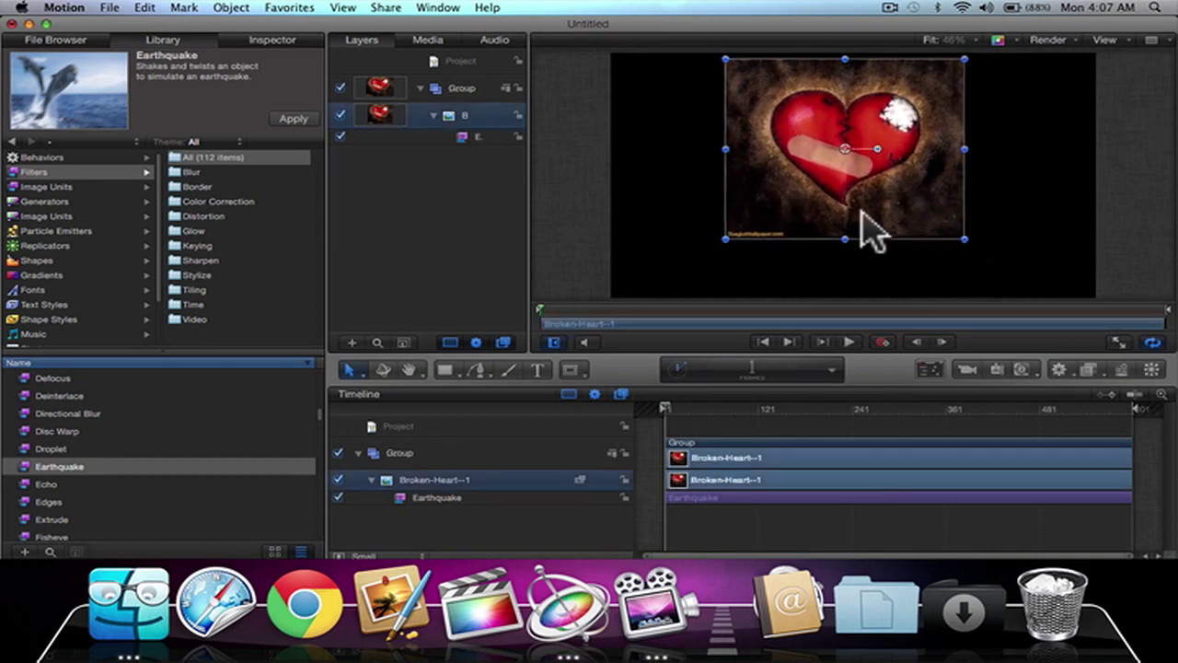
{"action": "left_click", "coordinate": [580, 266]}
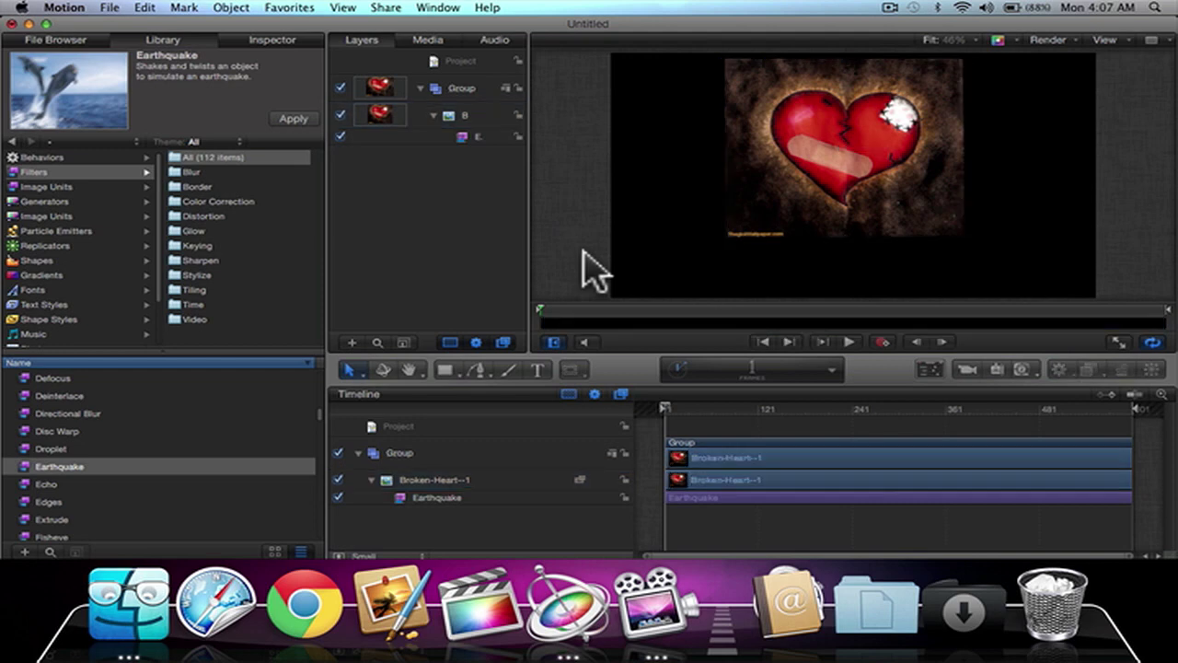
Create a 'Motion Tutorial' text layer on the canvas below the heart image.
{"action": "left_click", "coordinate": [537, 369]}
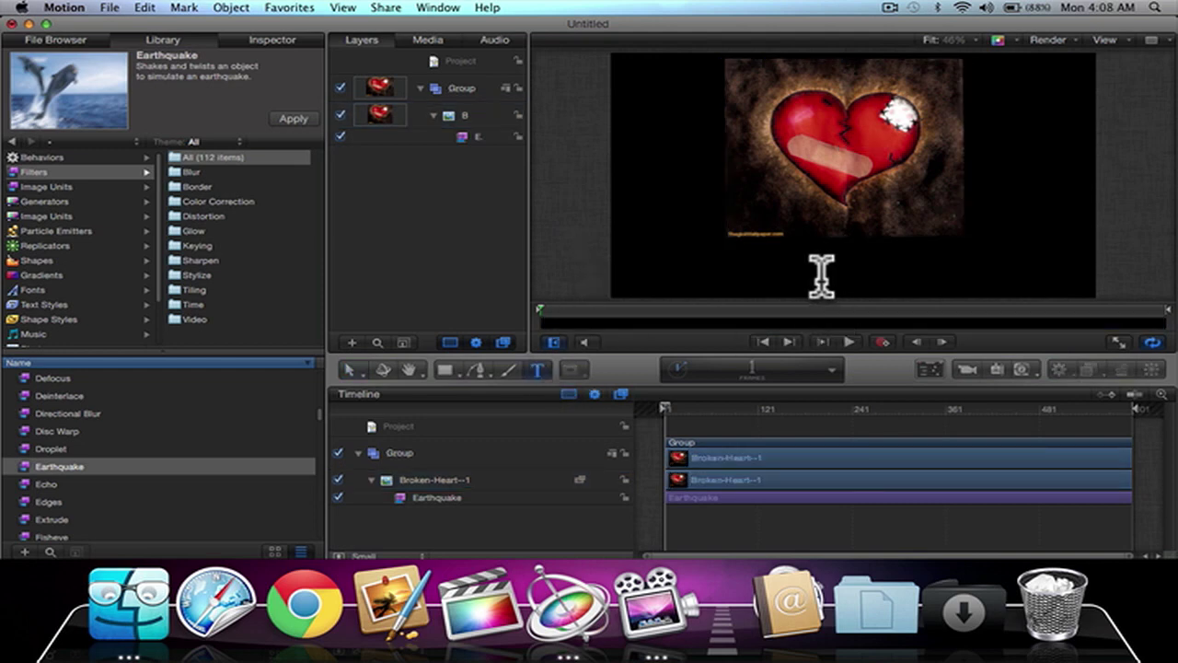
{"action": "left_click", "coordinate": [821, 274]}
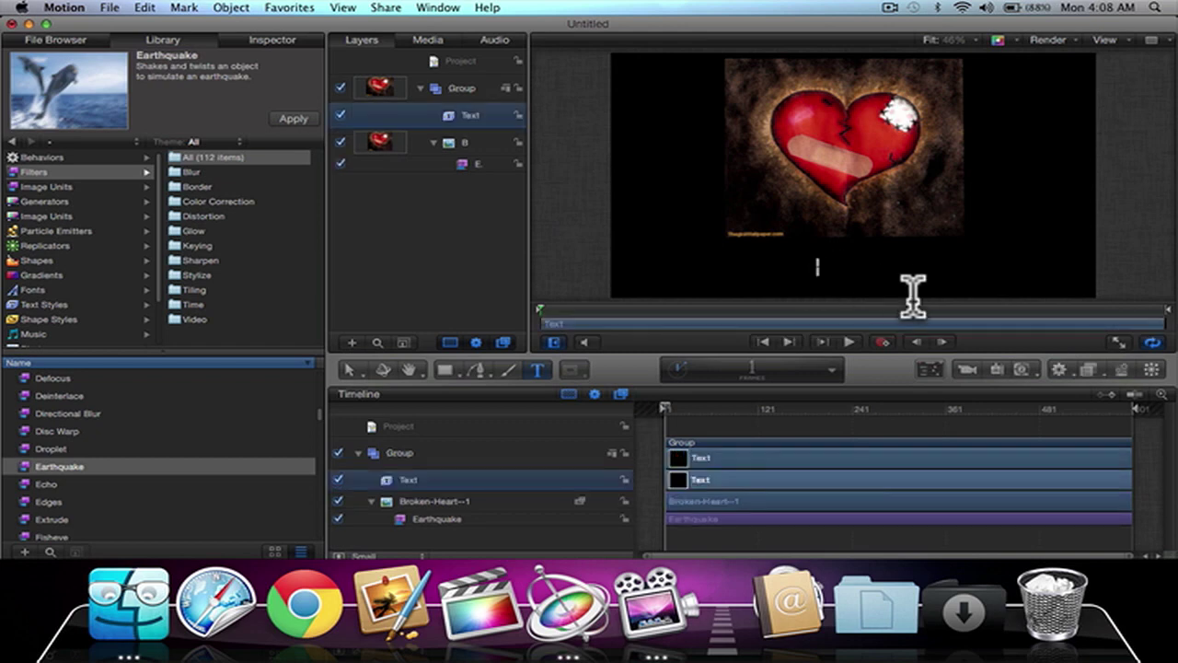
{"action": "type", "text": "Motion Tutorial"}
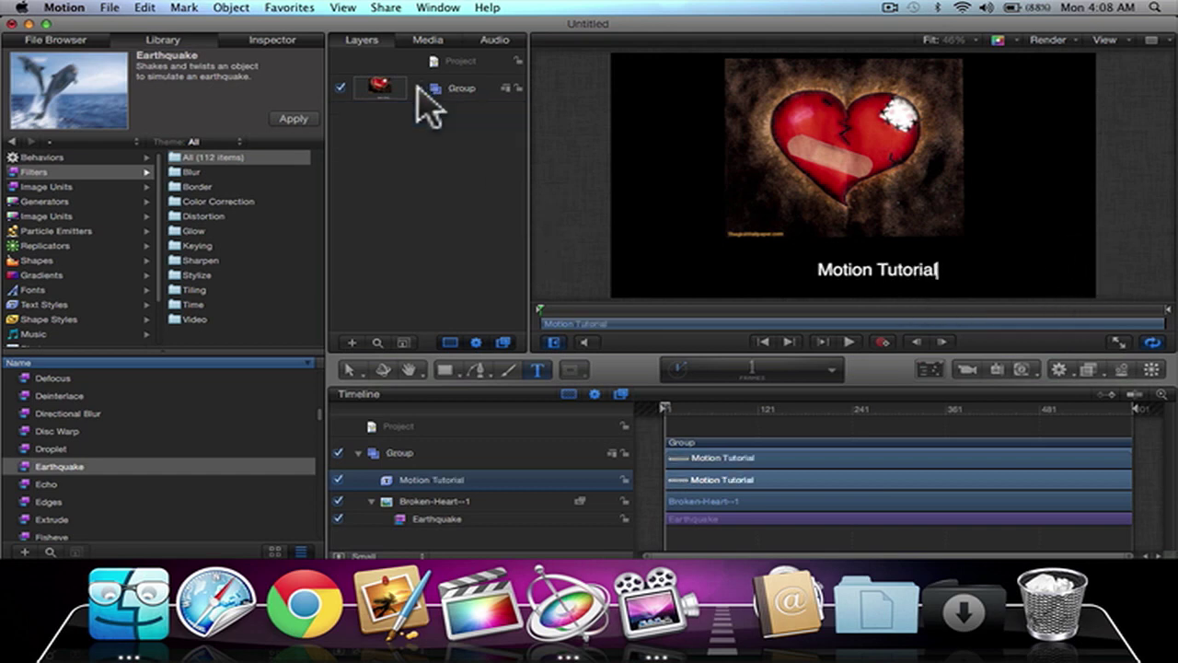
{"action": "left_click", "coordinate": [419, 87]}
Shift the Motion Tutorial title slightly left near the frame bottom and rewind to frame 1.
{"action": "left_click", "coordinate": [417, 88]}
{"action": "left_click", "coordinate": [421, 115]}
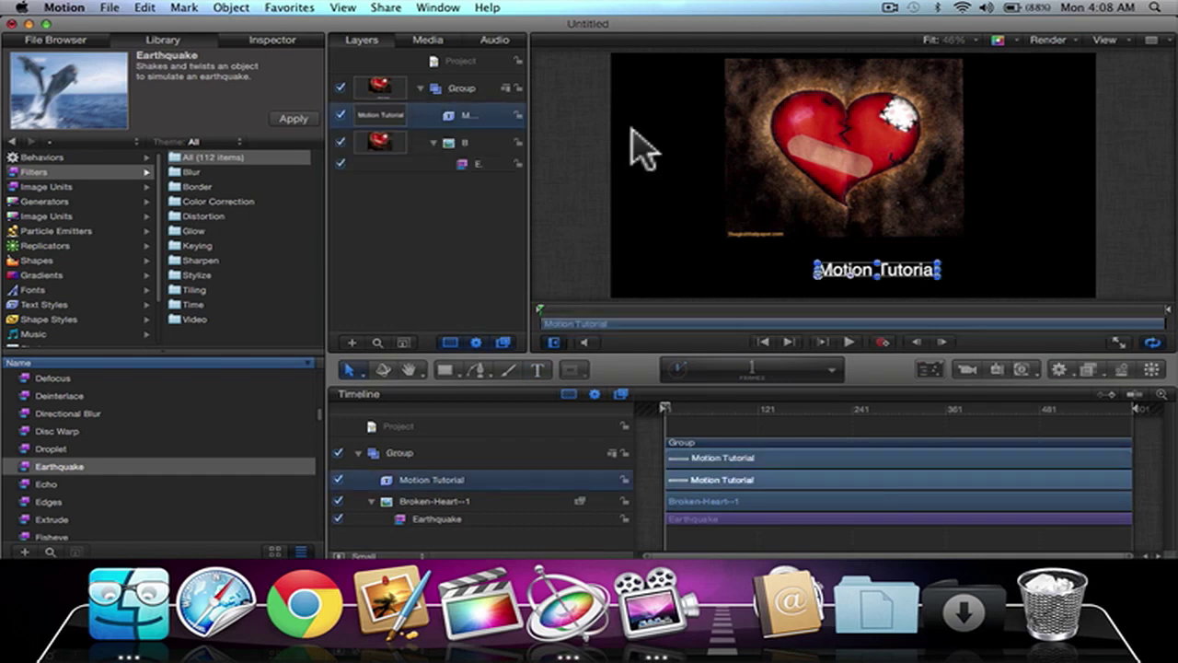
{"action": "mouse_move", "coordinate": [893, 267]}
{"action": "left_mouse_down"}
{"action": "mouse_move", "coordinate": [856, 258]}
{"action": "mouse_move", "coordinate": [907, 268]}
{"action": "mouse_move", "coordinate": [876, 270]}
{"action": "left_mouse_up"}
{"action": "left_click", "coordinate": [1167, 262]}
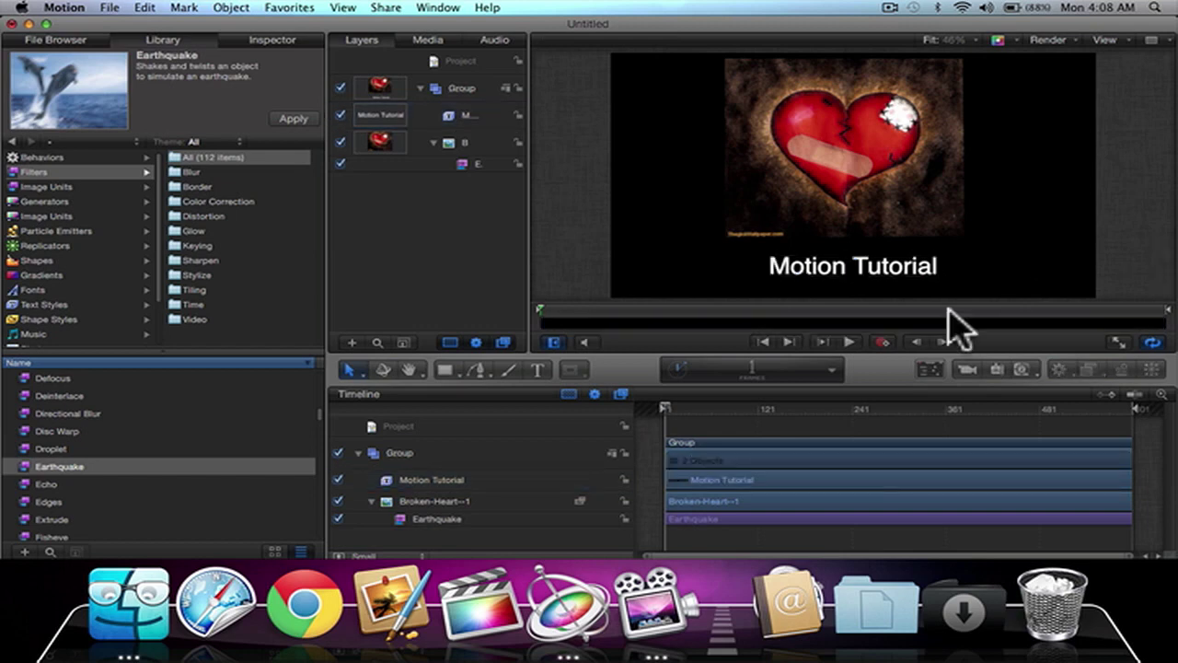
{"action": "left_click_drag", "start_coordinate": [697, 418], "coordinate": [657, 415]}
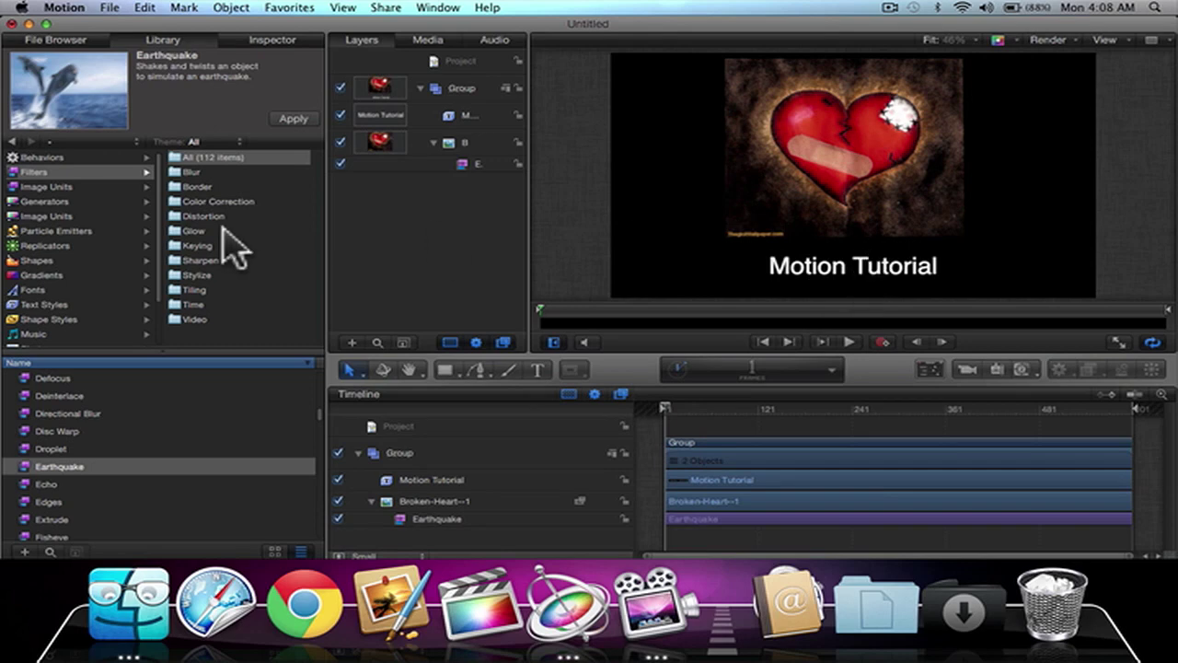
Apply the Bounce In behavior from Text Sequence > Text-Energetic to the Motion Tutorial title.
{"action": "left_click", "coordinate": [62, 156]}
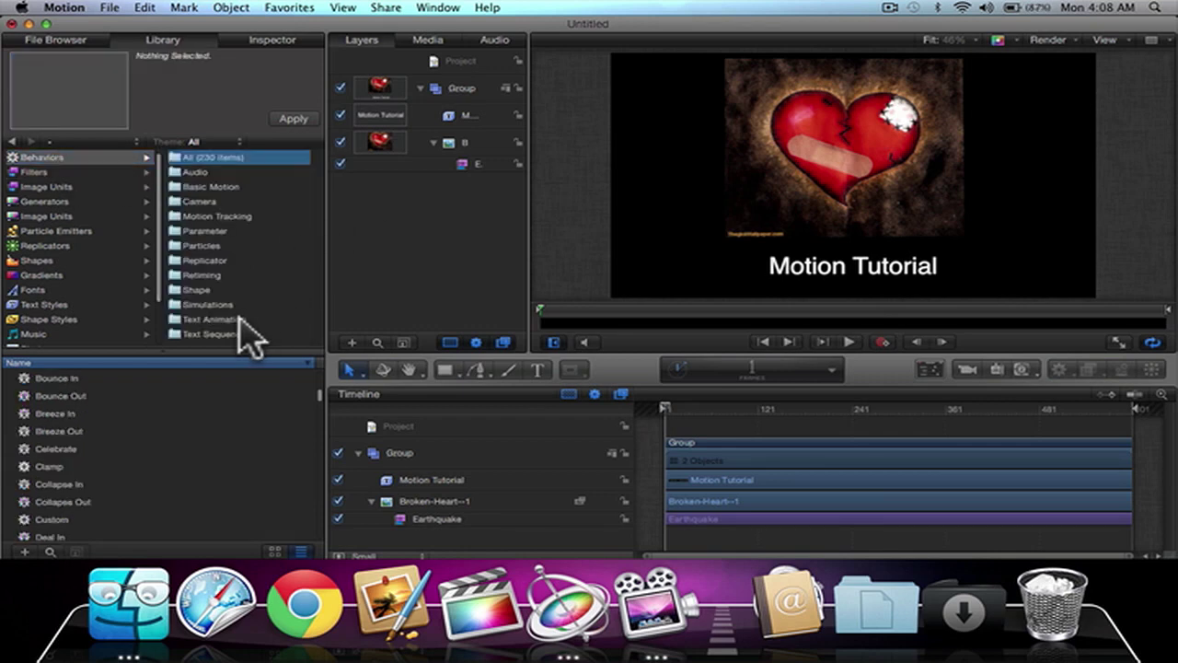
{"action": "left_click", "coordinate": [230, 335]}
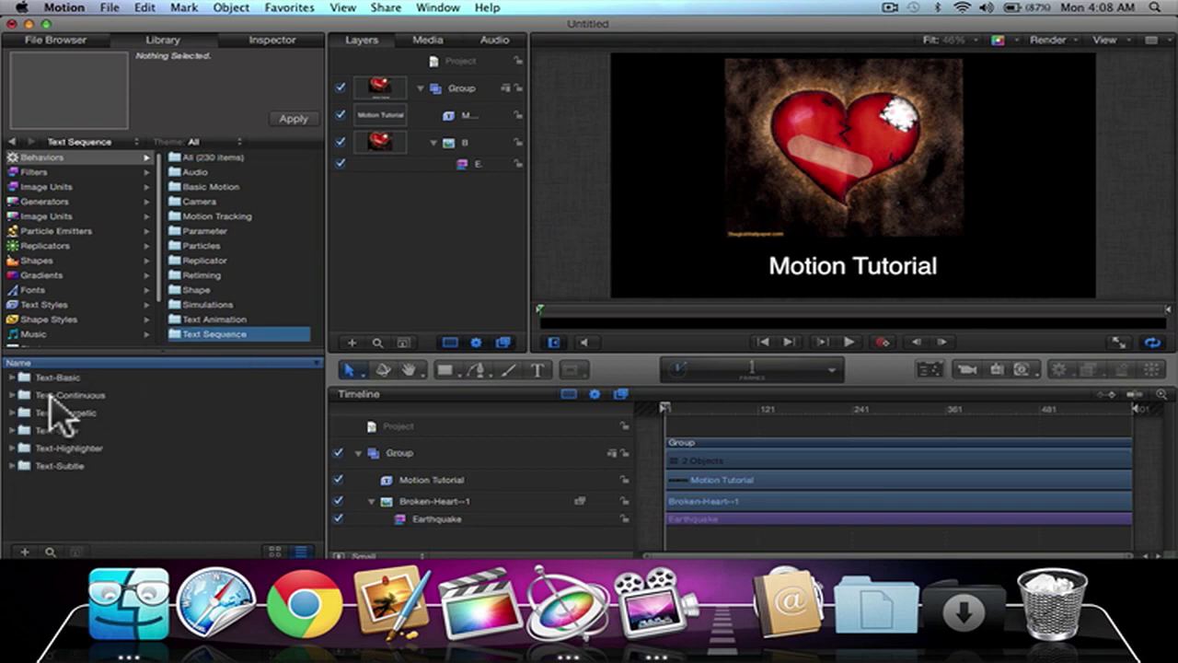
{"action": "double_click", "coordinate": [60, 412]}
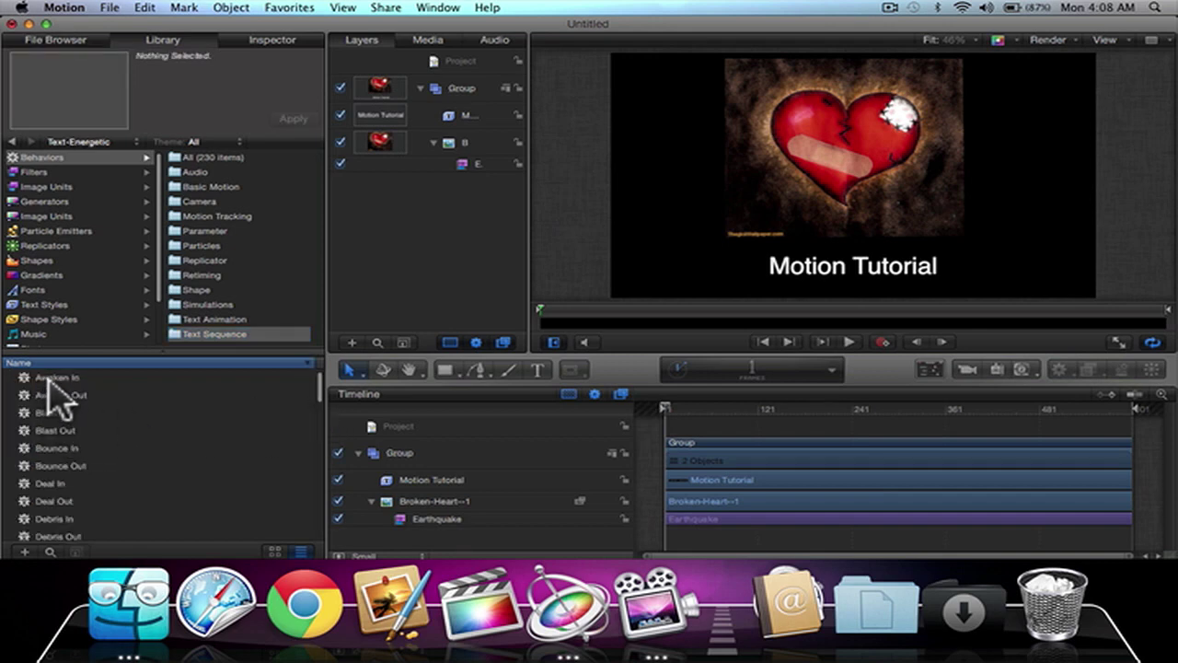
{"action": "left_click", "coordinate": [52, 379]}
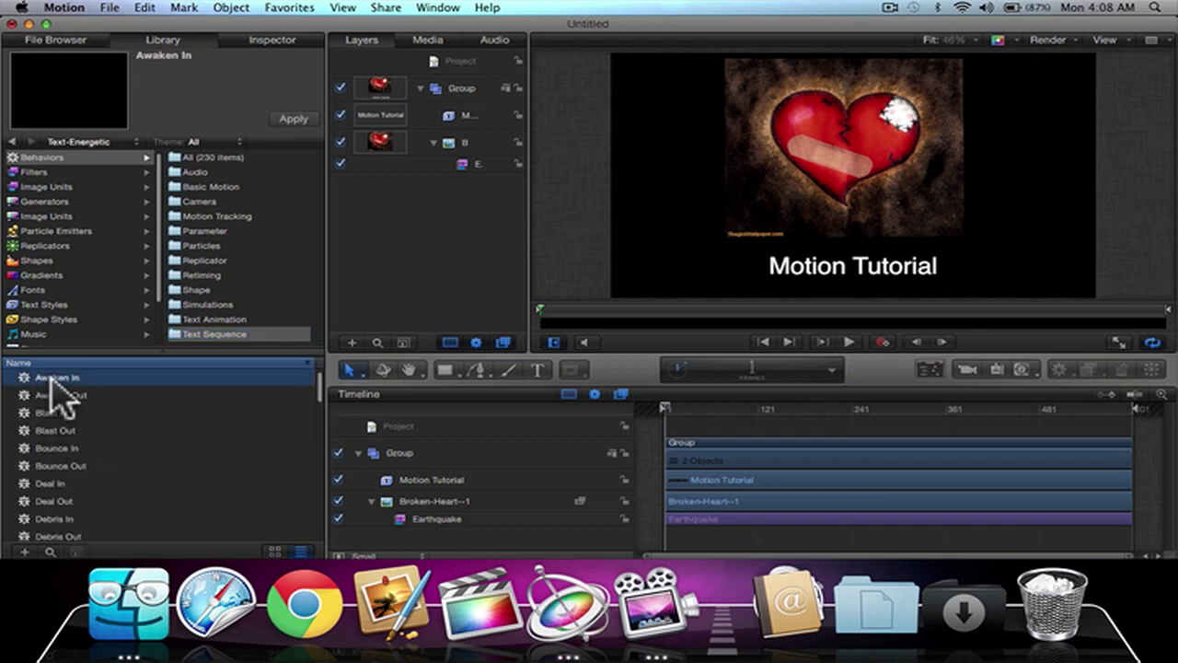
{"action": "mouse_move", "coordinate": [57, 98]}
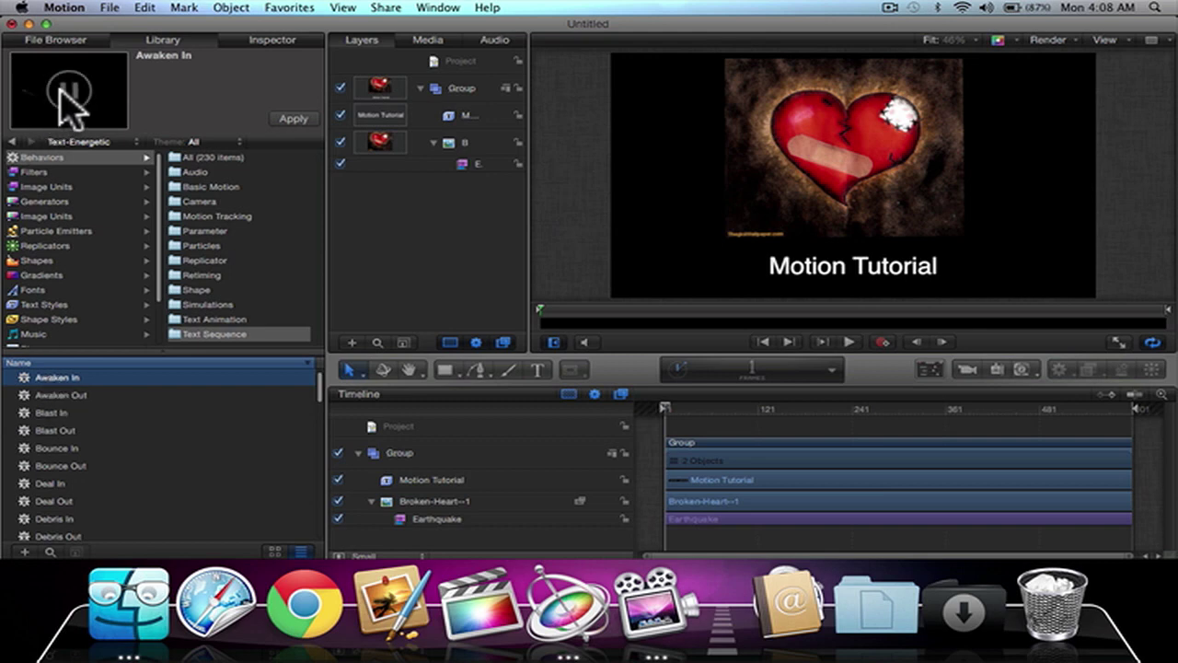
{"action": "left_click", "coordinate": [61, 414]}
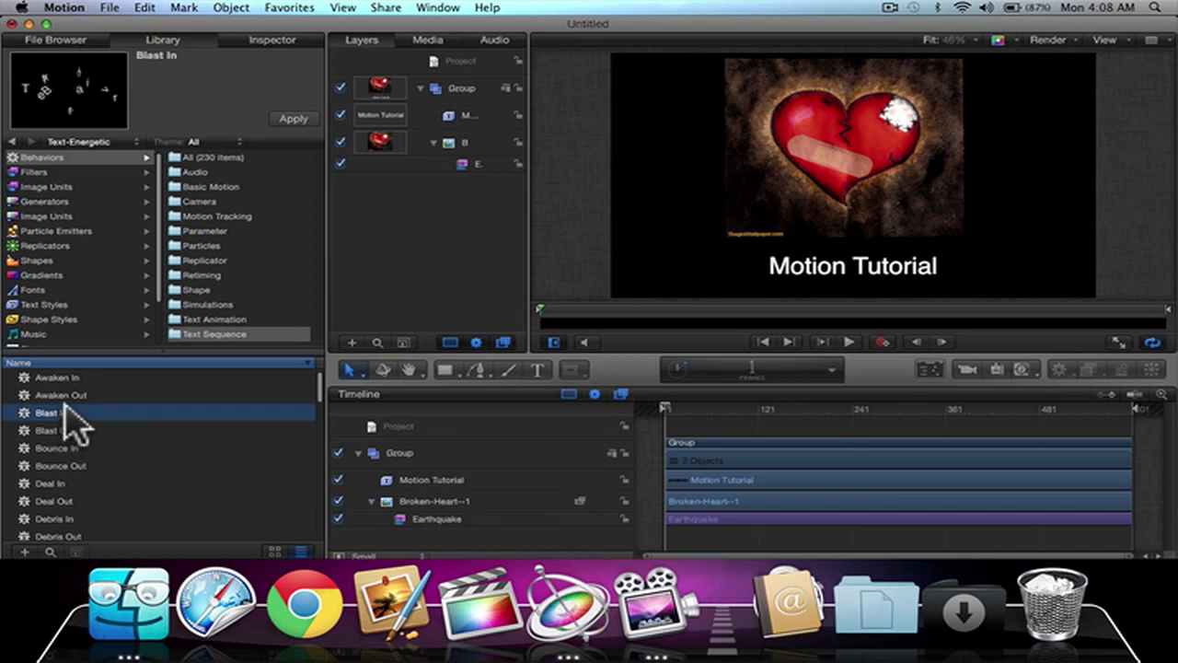
{"action": "left_click", "coordinate": [61, 448]}
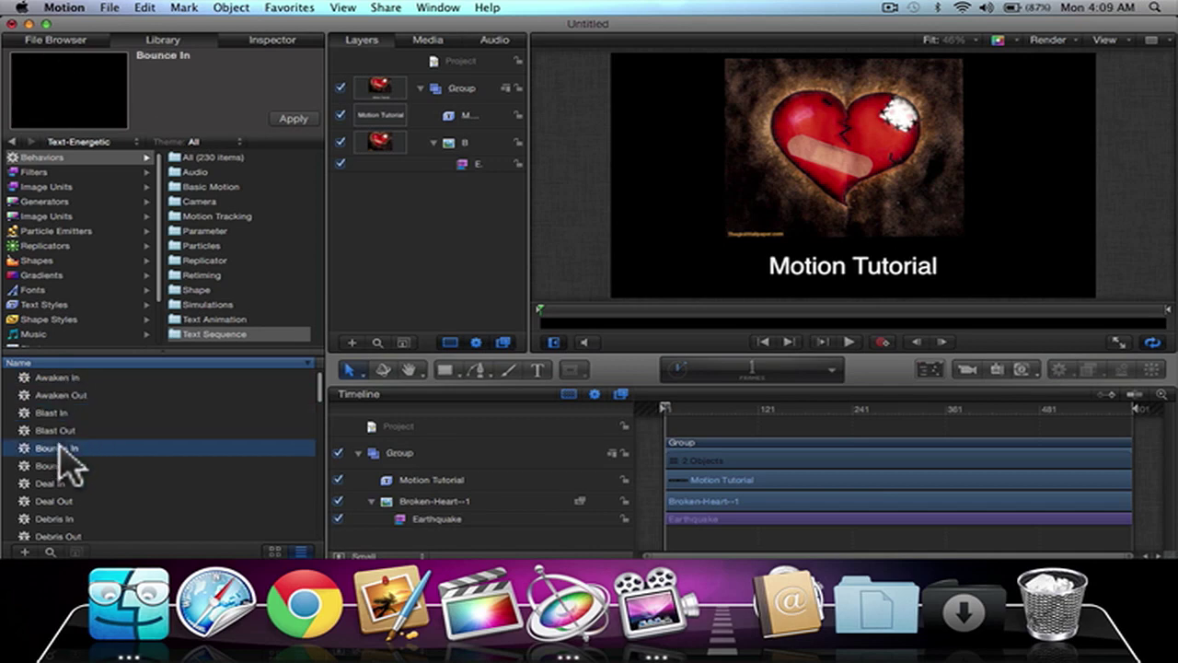
{"action": "left_click_drag", "start_coordinate": [59, 449], "coordinate": [856, 268]}
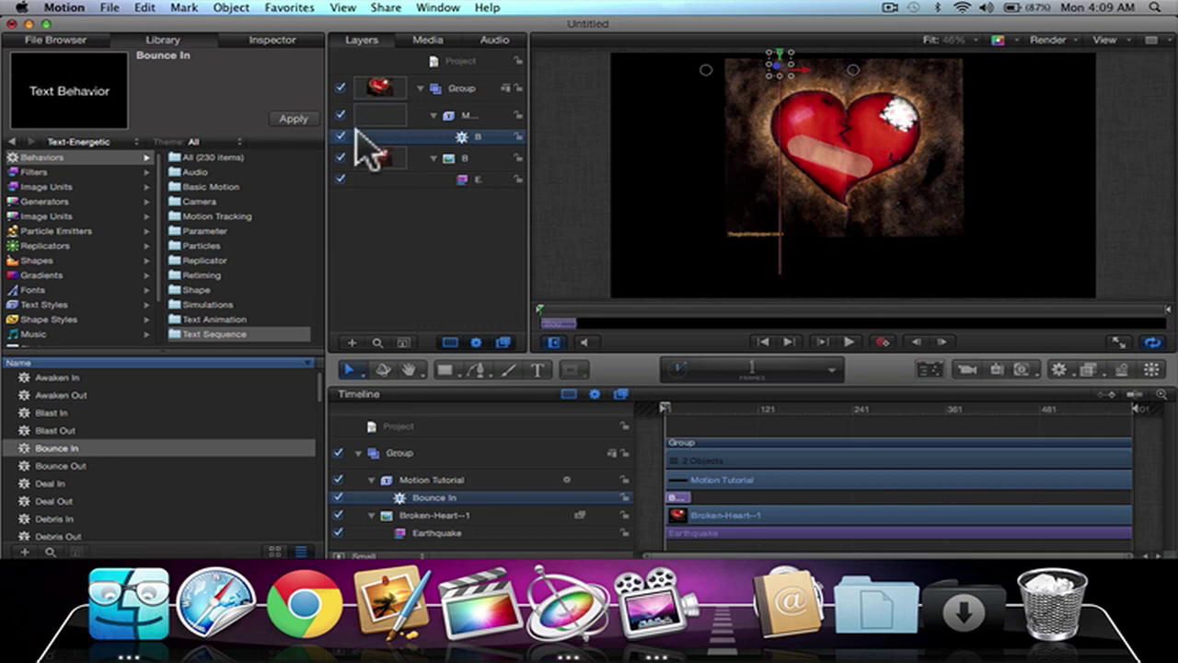
{"action": "key", "text": "Delete"}
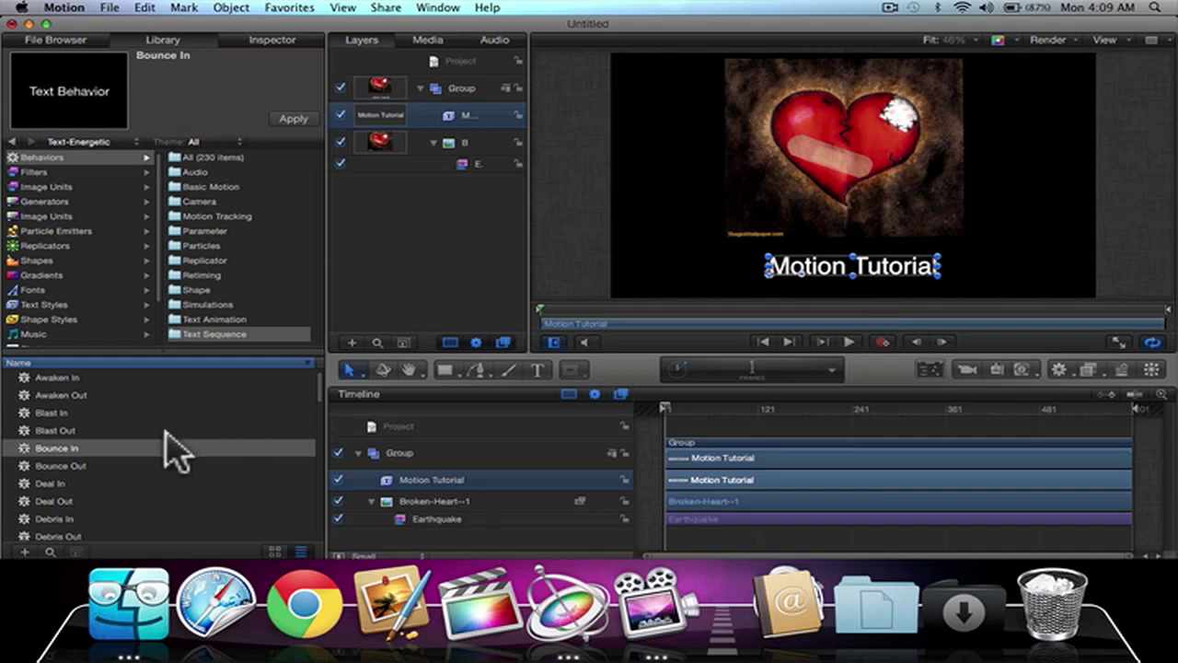
{"action": "left_click_drag", "start_coordinate": [171, 449], "coordinate": [847, 265]}
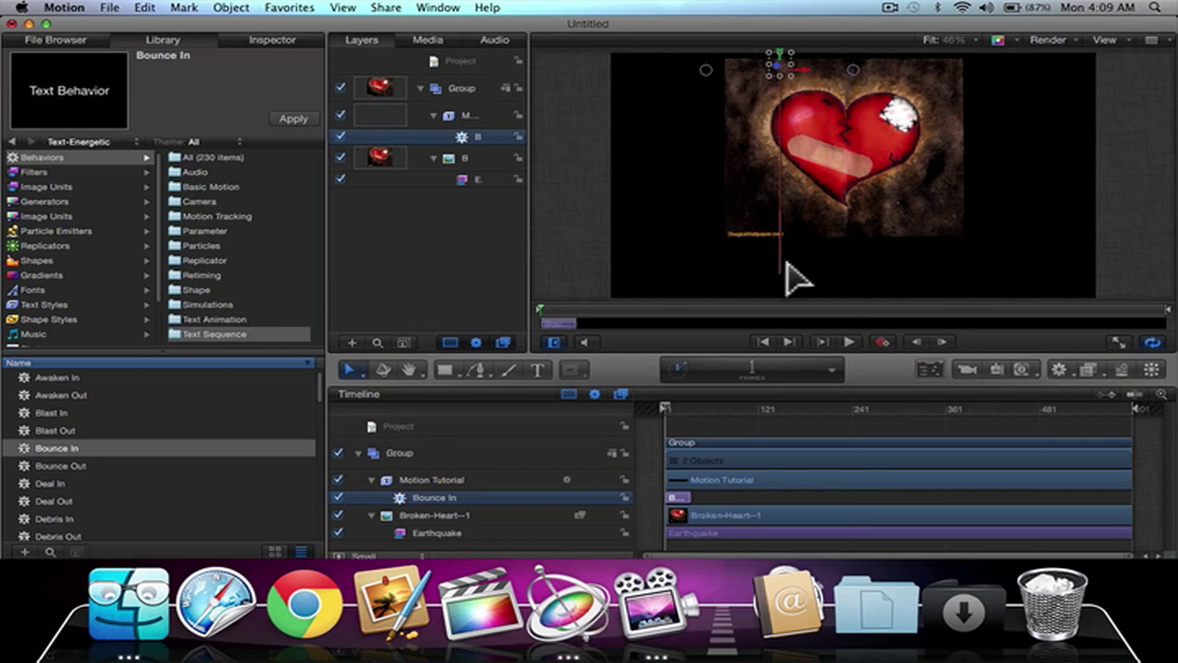
Deselect the group and play back to watch the Motion Tutorial title bounce in.
{"action": "left_click", "coordinate": [379, 92]}
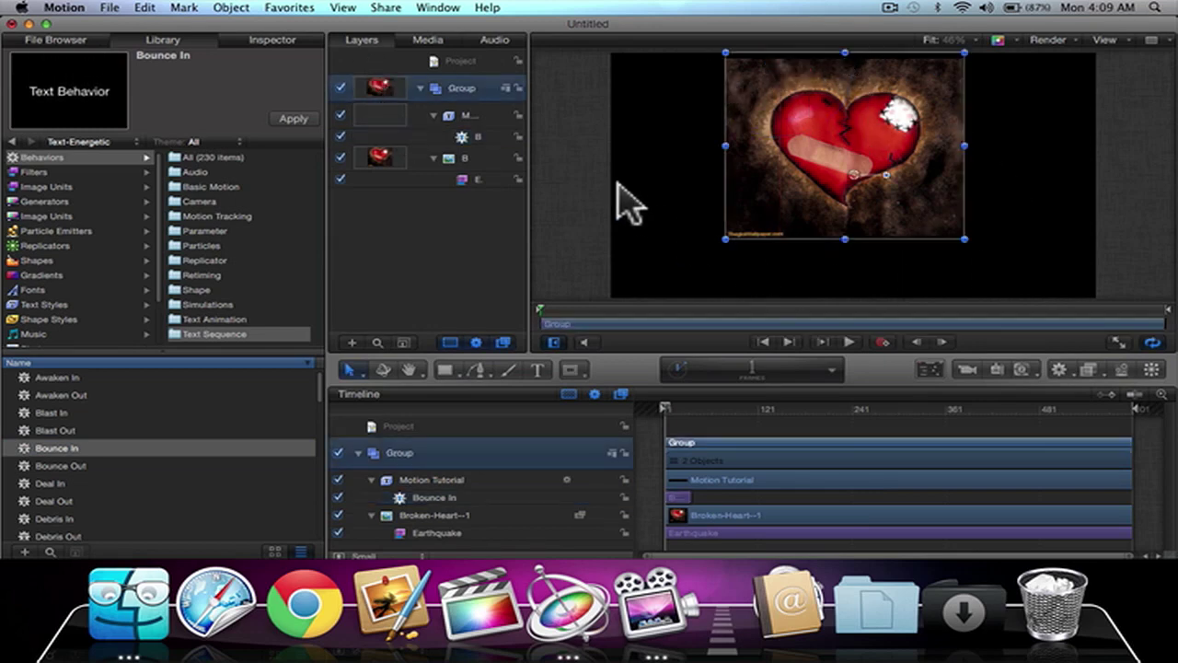
{"action": "left_click", "coordinate": [563, 244]}
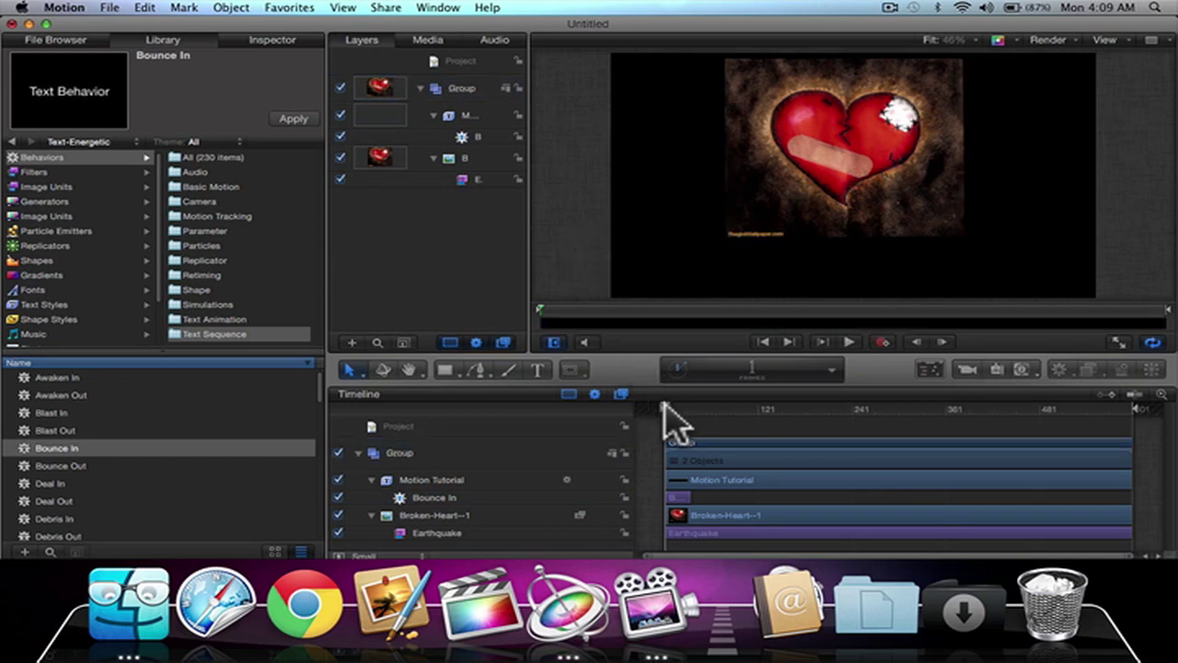
{"action": "key", "text": "space"}
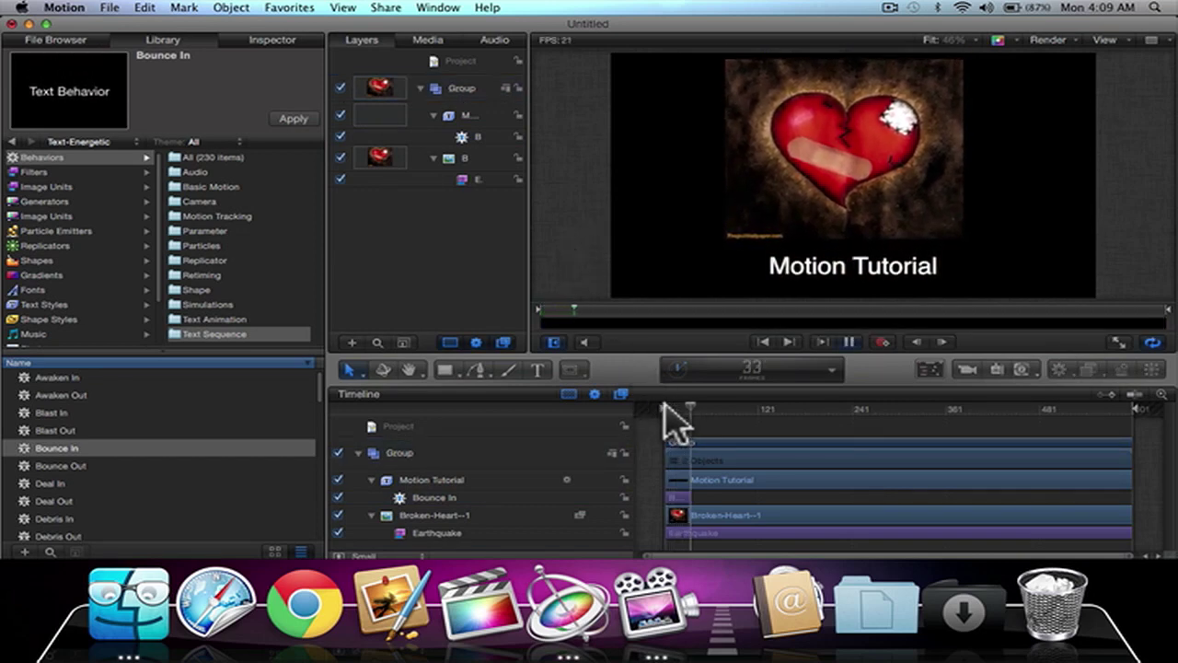
{"action": "key", "text": "space"}
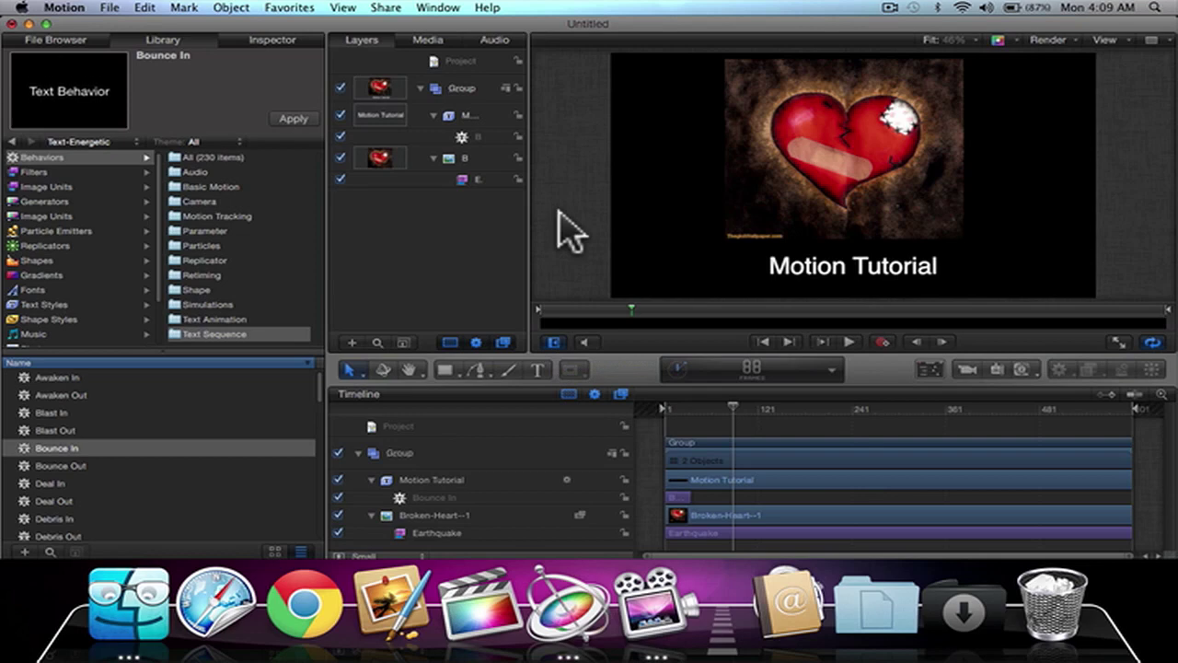
Apply the red Scarlet text style from Library > Text Styles to the Motion Tutorial title.
{"action": "left_click", "coordinate": [797, 273]}
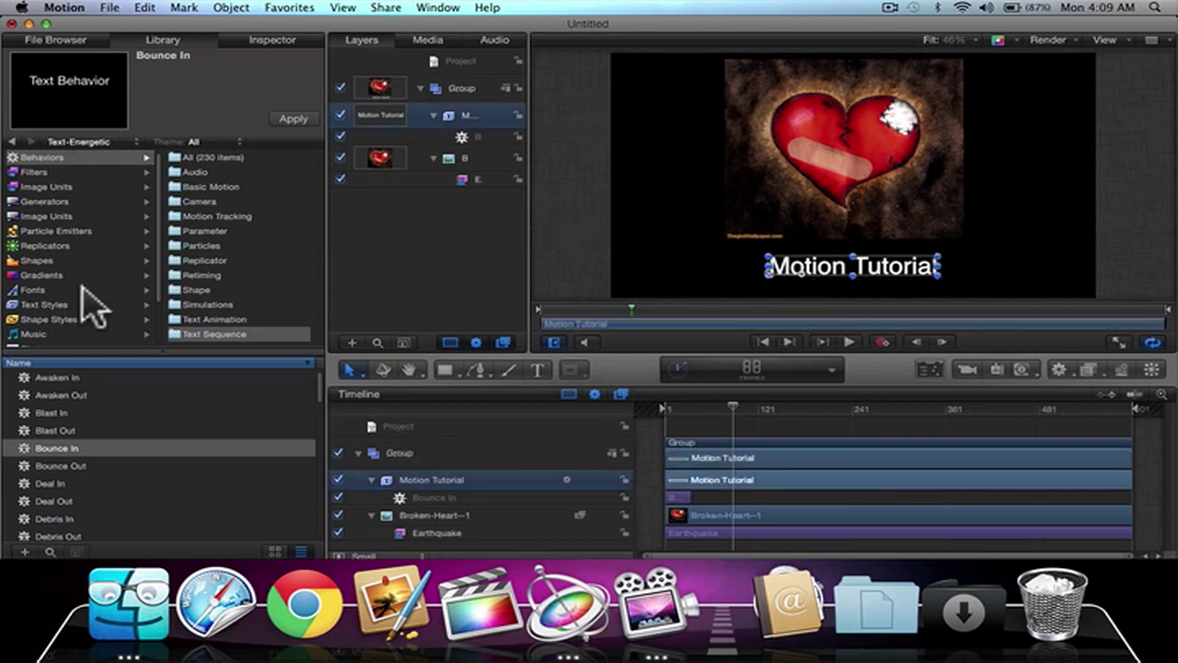
{"action": "left_click", "coordinate": [28, 305]}
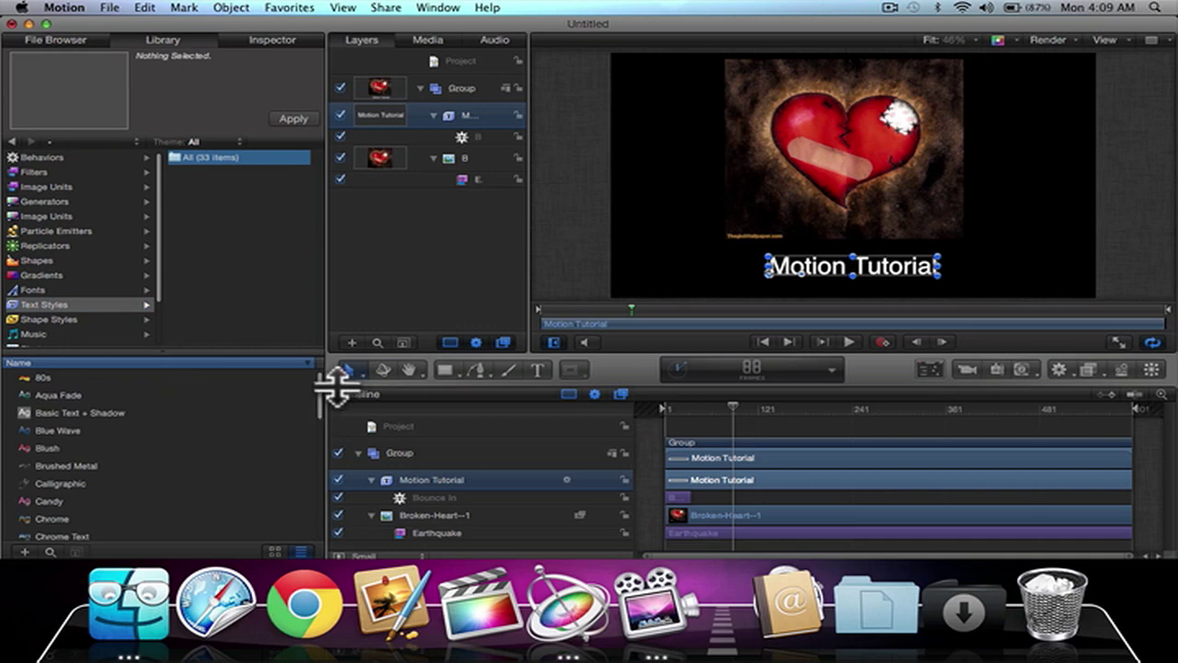
{"action": "scroll", "coordinate": [321, 414], "scroll_direction": "down", "scroll_amount": 5}
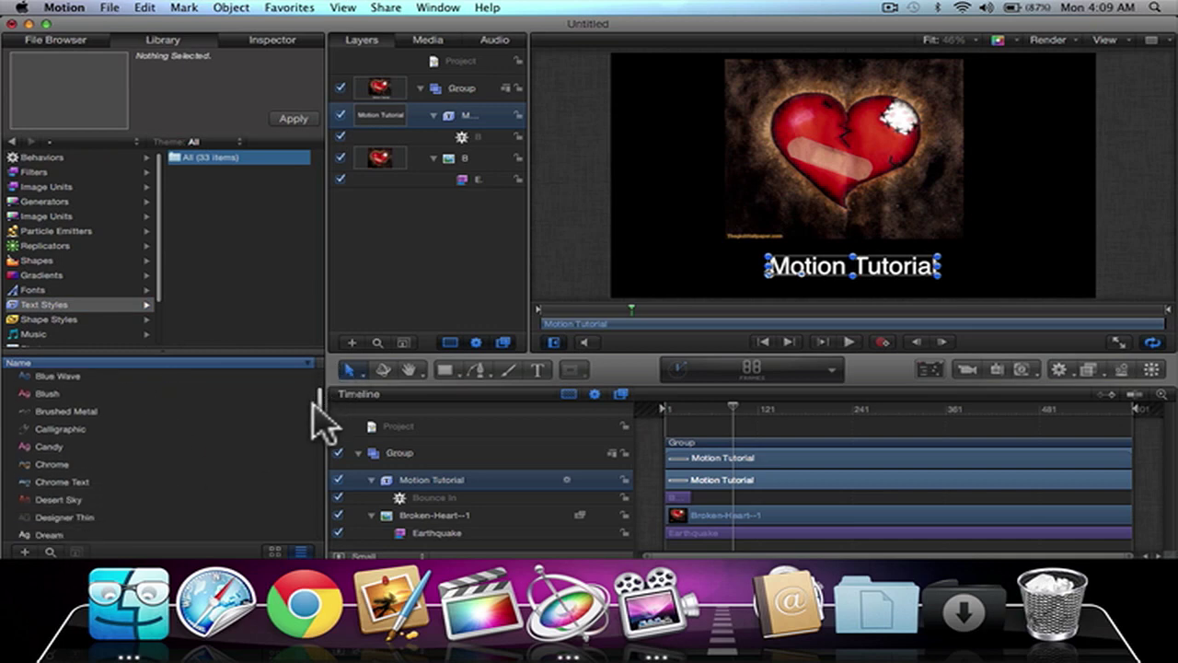
{"action": "scroll", "coordinate": [309, 414], "scroll_direction": "down", "scroll_amount": 8}
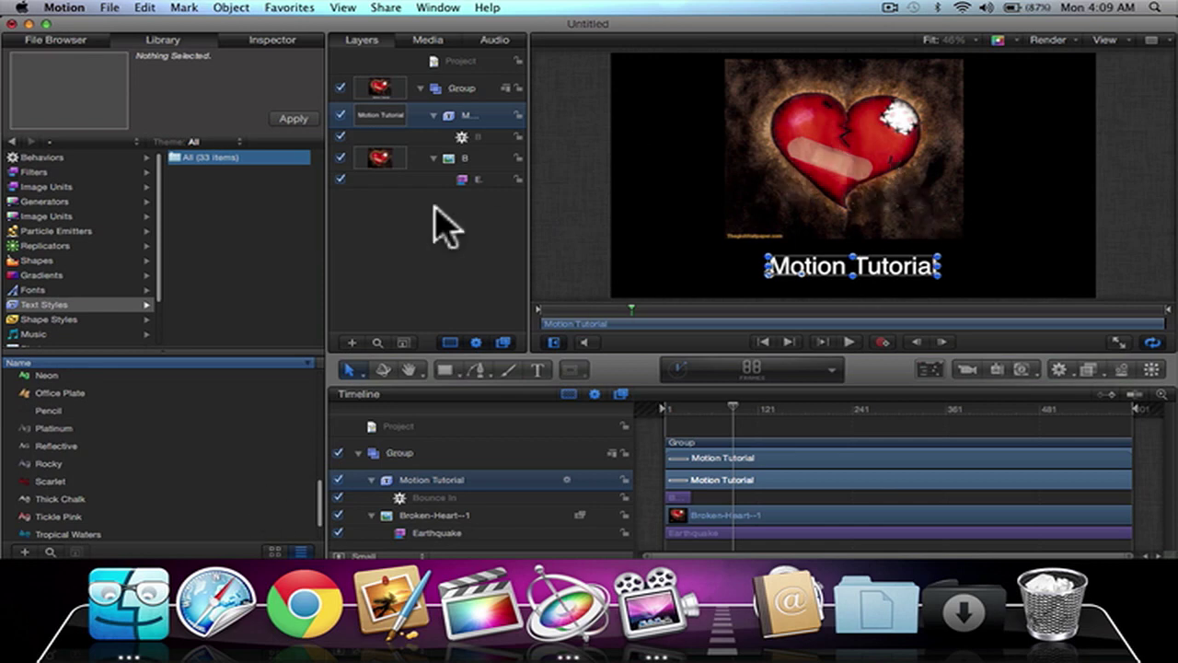
{"action": "left_click", "coordinate": [42, 481]}
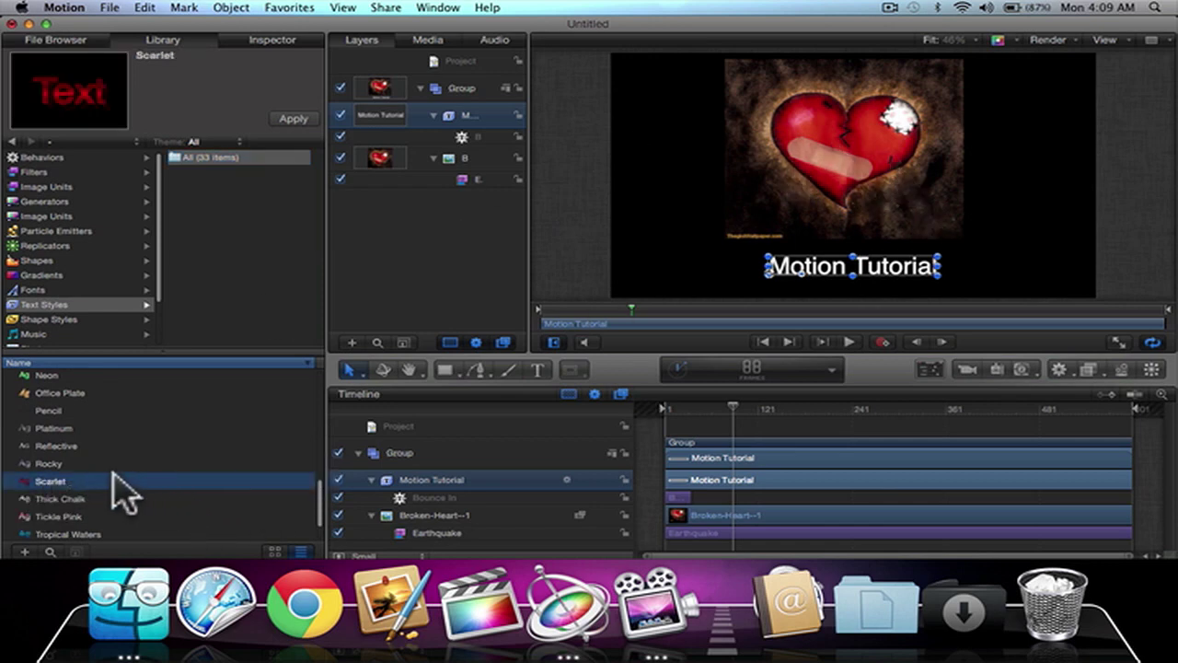
{"action": "left_click_drag", "start_coordinate": [119, 481], "coordinate": [894, 258]}
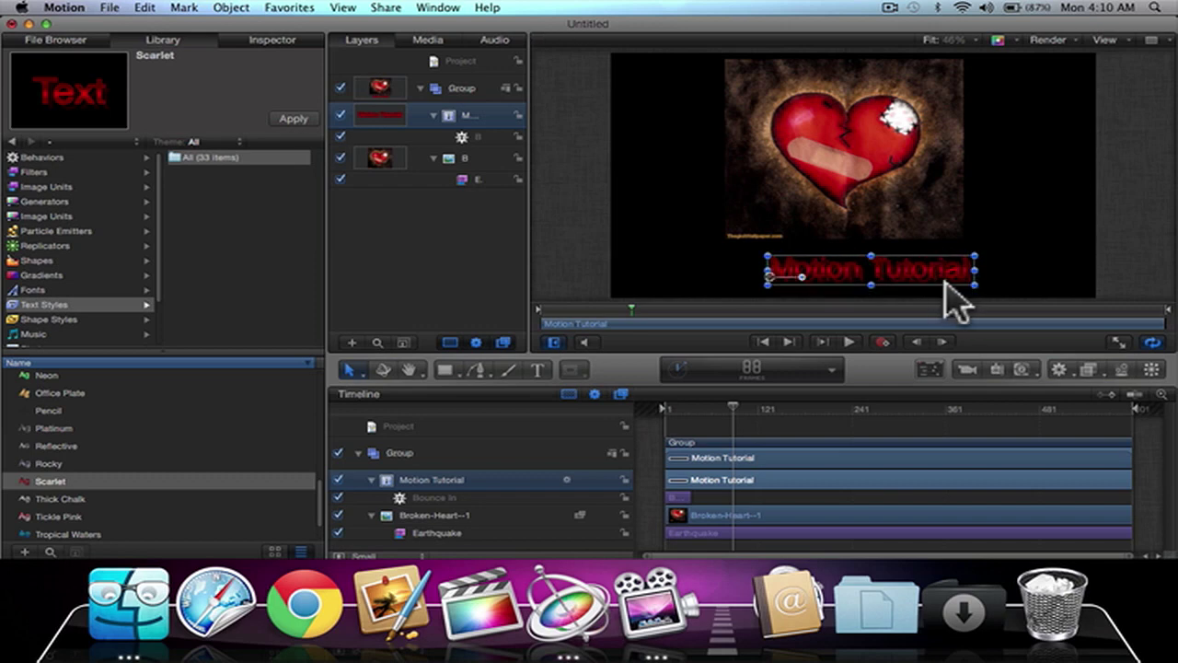
Nudge the red title slightly left, rewind to the start, and play back to preview.
{"action": "left_click_drag", "start_coordinate": [931, 276], "coordinate": [909, 275]}
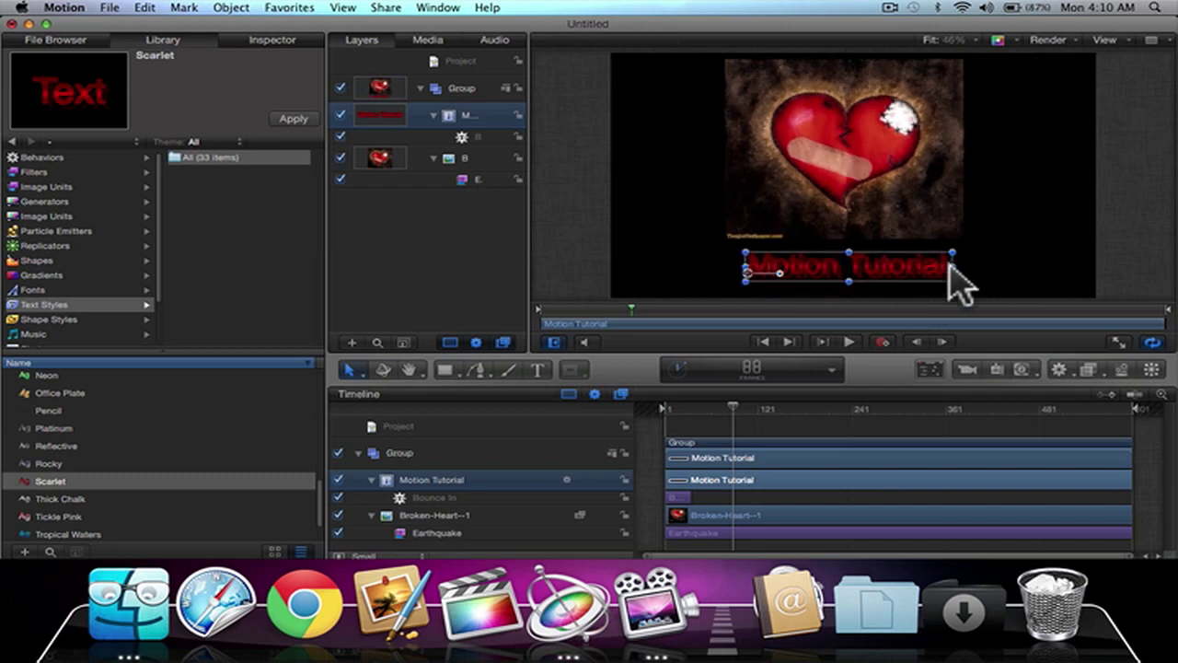
{"action": "left_click", "coordinate": [1141, 256]}
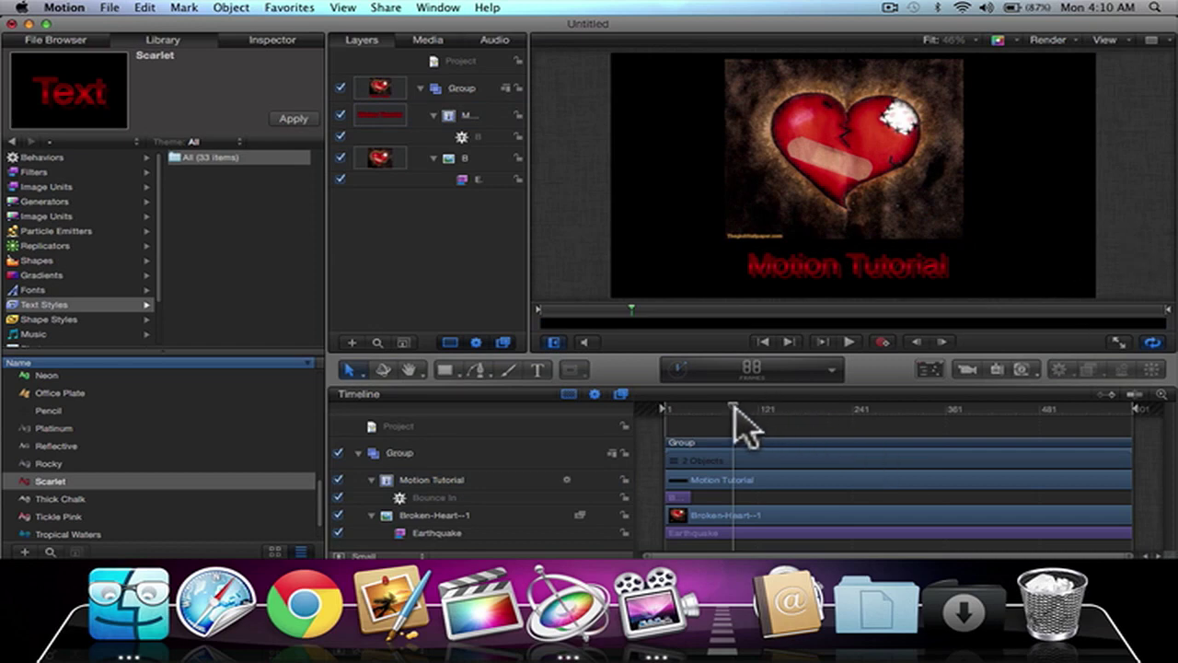
{"action": "left_click_drag", "start_coordinate": [734, 409], "coordinate": [650, 415]}
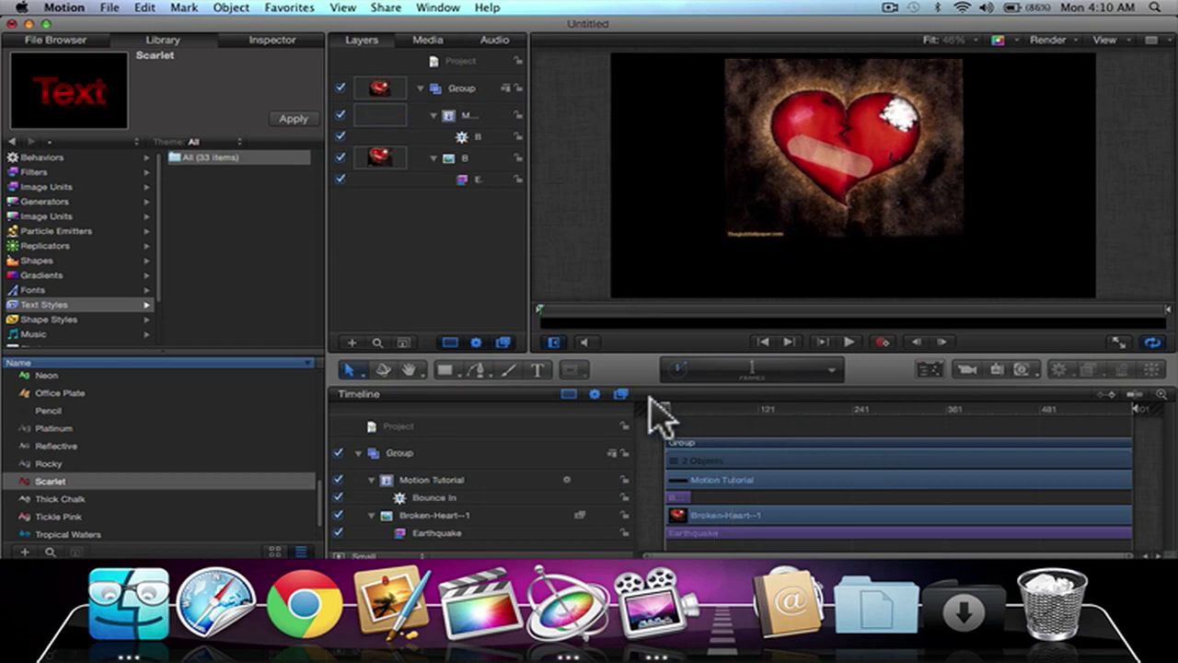
{"action": "key", "text": "space"}
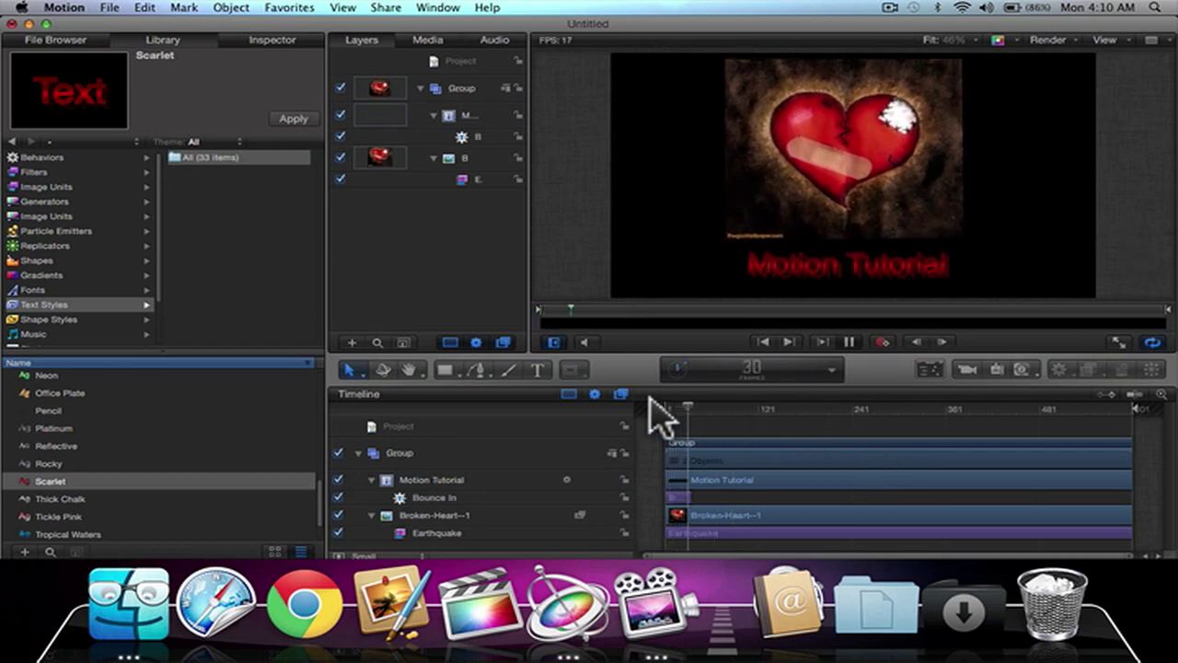
Stop playback, turn on Record at frame 1, and move the playhead to frame 148.
{"action": "key", "text": "space"}
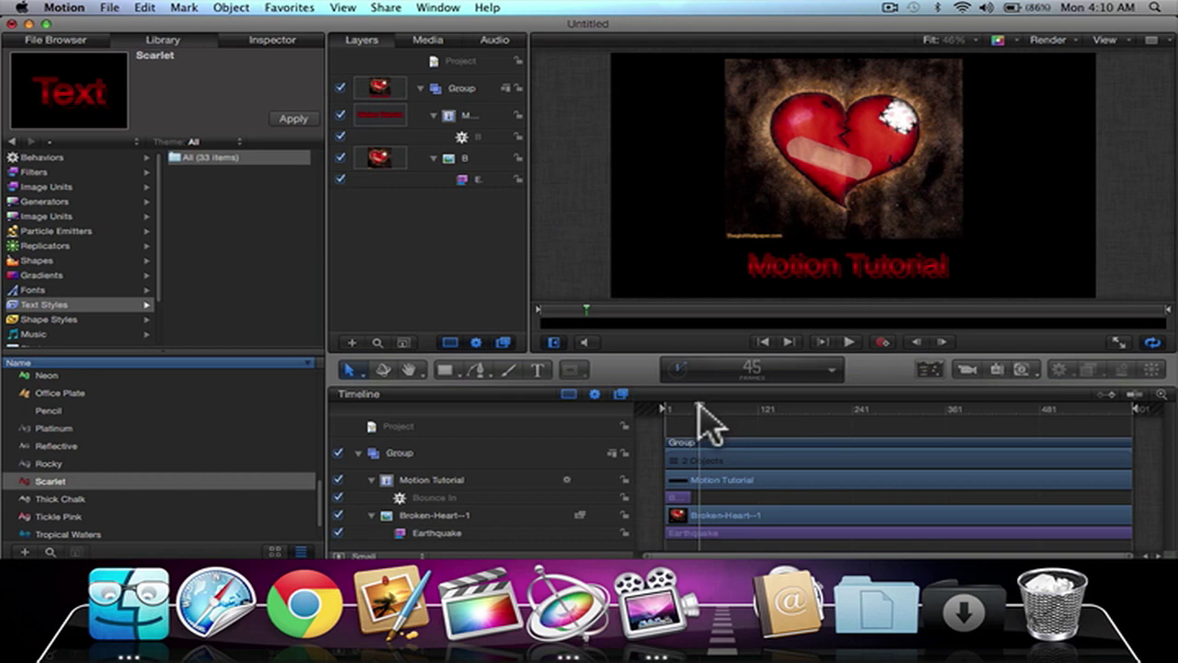
{"action": "left_click_drag", "start_coordinate": [700, 418], "coordinate": [663, 420]}
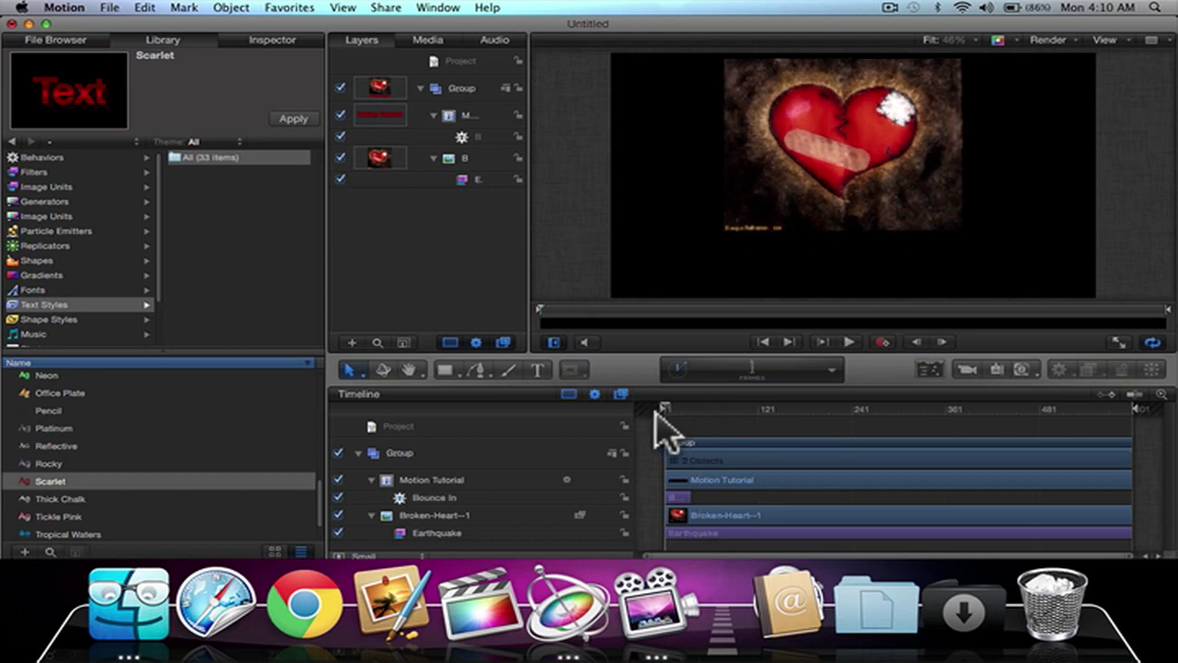
{"action": "left_click", "coordinate": [881, 341]}
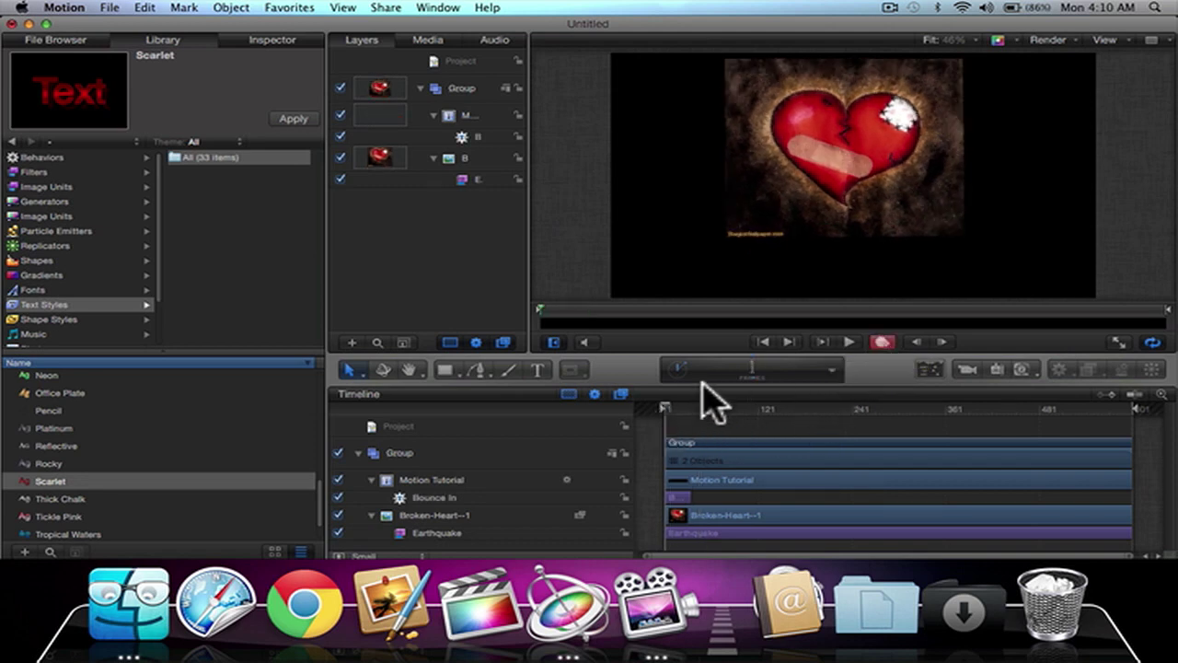
{"action": "left_click_drag", "start_coordinate": [667, 406], "coordinate": [779, 407]}
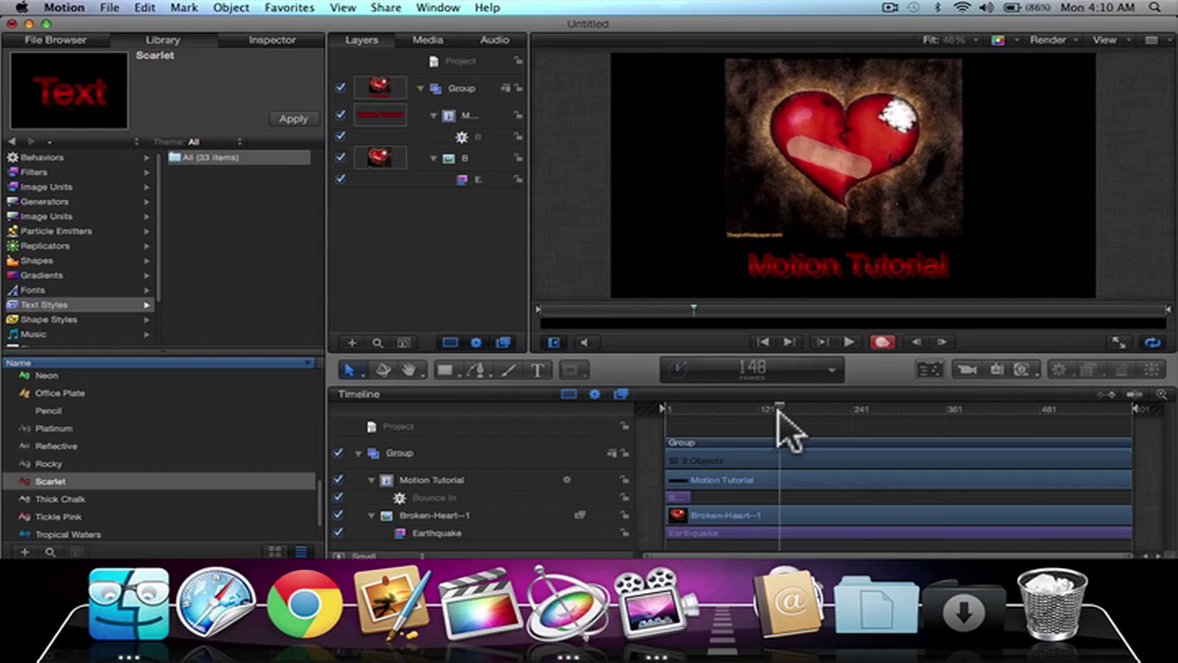
Add a new camera via Object > New Camera, switch the group to 3D, and reset the view.
{"action": "left_click", "coordinate": [235, 7]}
{"action": "left_click", "coordinate": [247, 47]}
{"action": "left_click", "coordinate": [726, 120]}
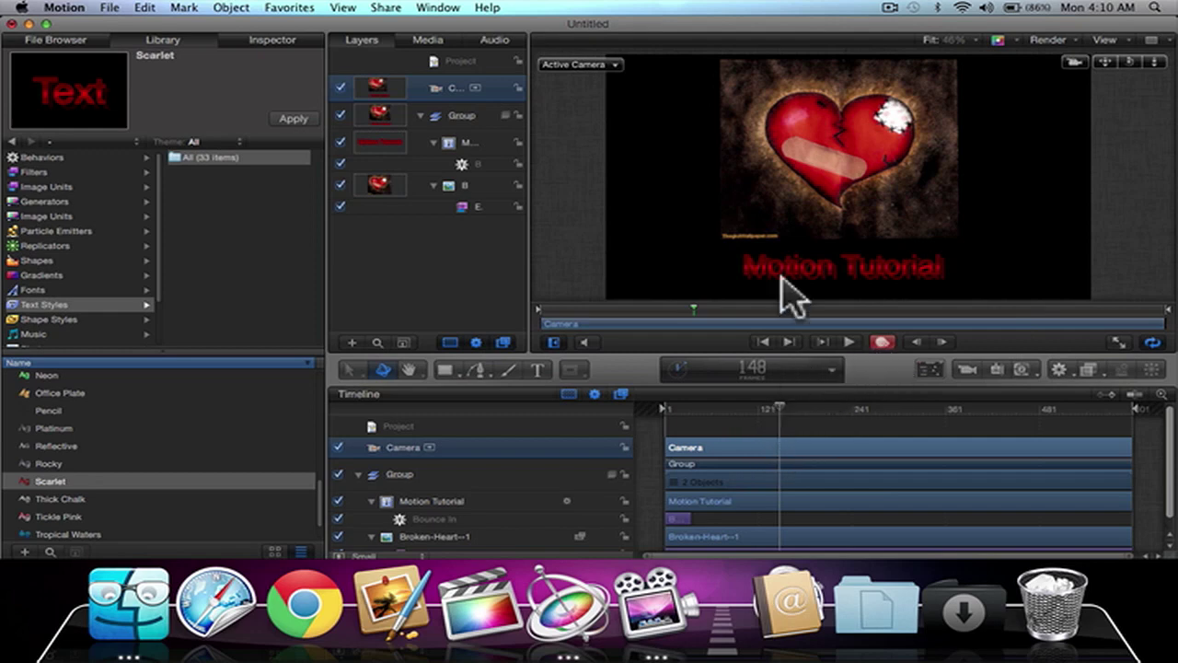
{"action": "left_click", "coordinate": [1130, 61]}
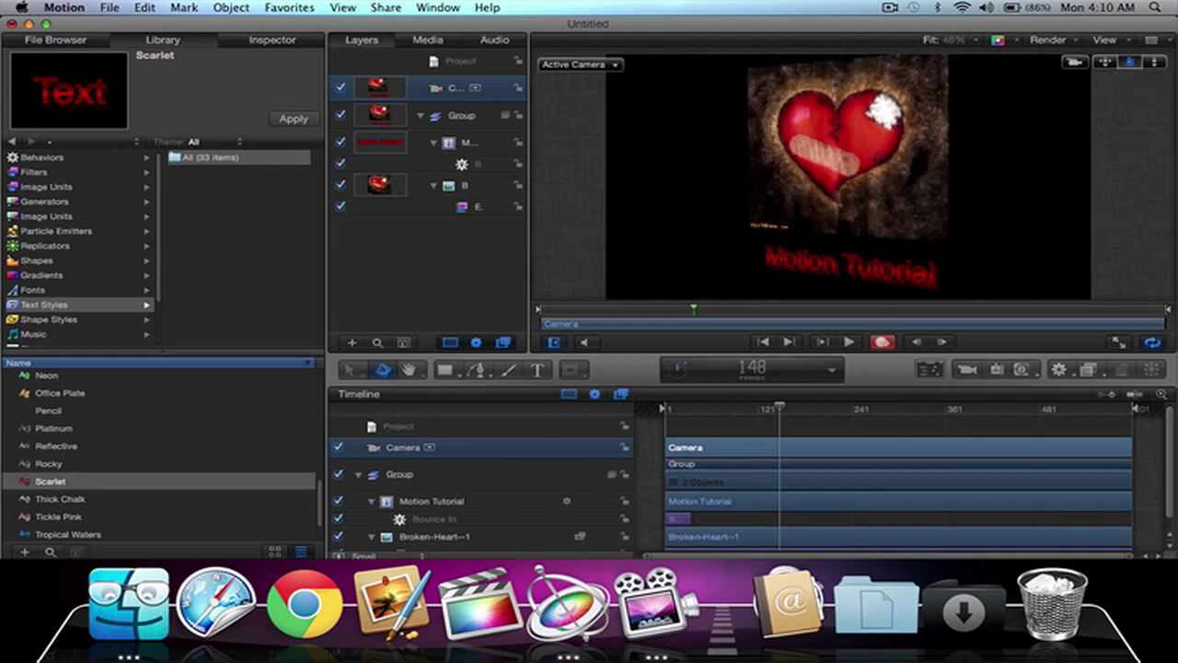
{"action": "double_click", "coordinate": [1130, 61]}
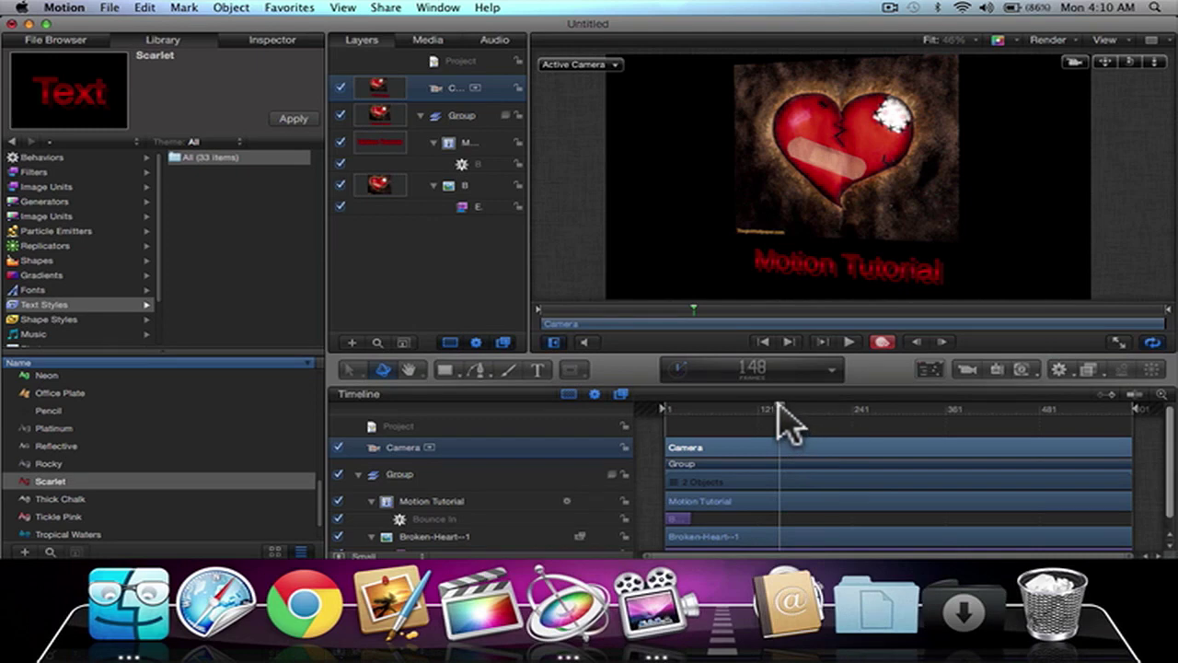
Orbit the camera at frames 203, 264 and 302 to record rotation keyframes, then rewind to frame 1.
{"action": "left_click_drag", "start_coordinate": [778, 405], "coordinate": [821, 406]}
{"action": "left_click_drag", "start_coordinate": [1129, 62], "coordinate": [1114, 65]}
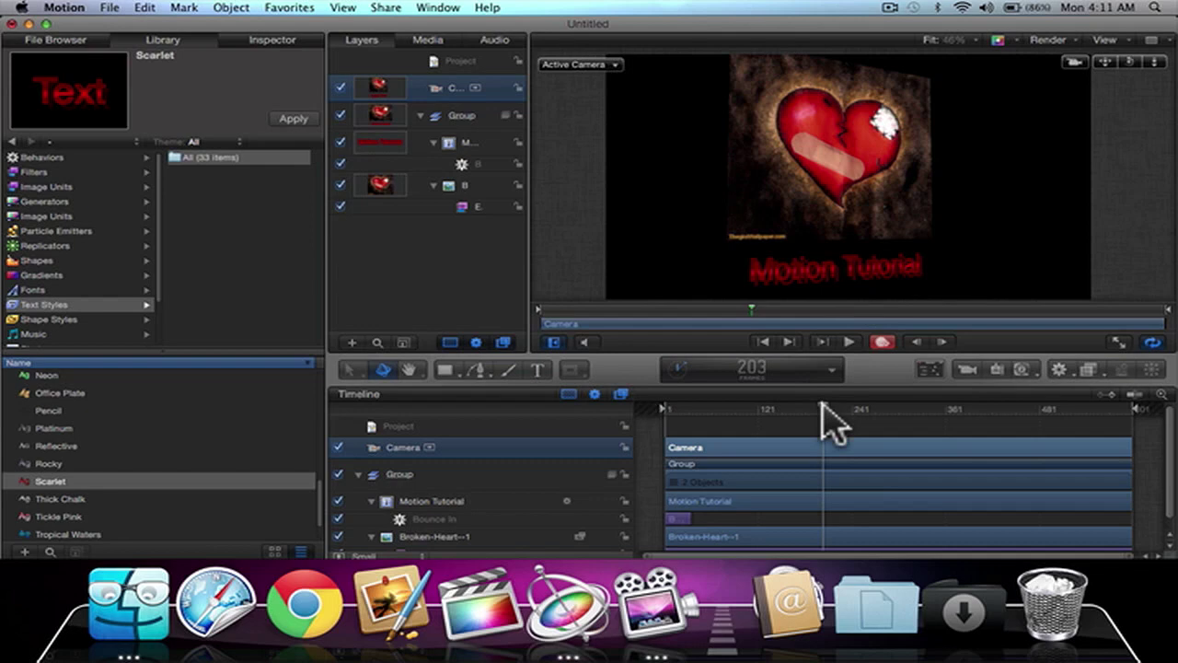
{"action": "left_click_drag", "start_coordinate": [822, 405], "coordinate": [869, 406]}
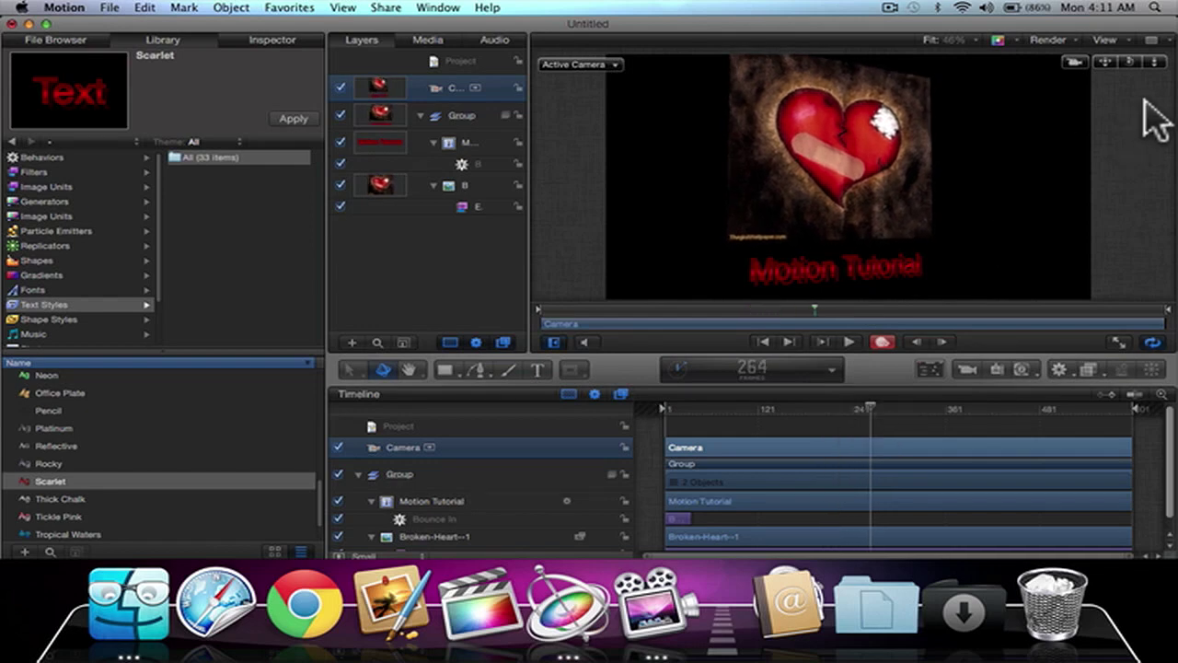
{"action": "left_click_drag", "start_coordinate": [1154, 61], "coordinate": [1154, 67]}
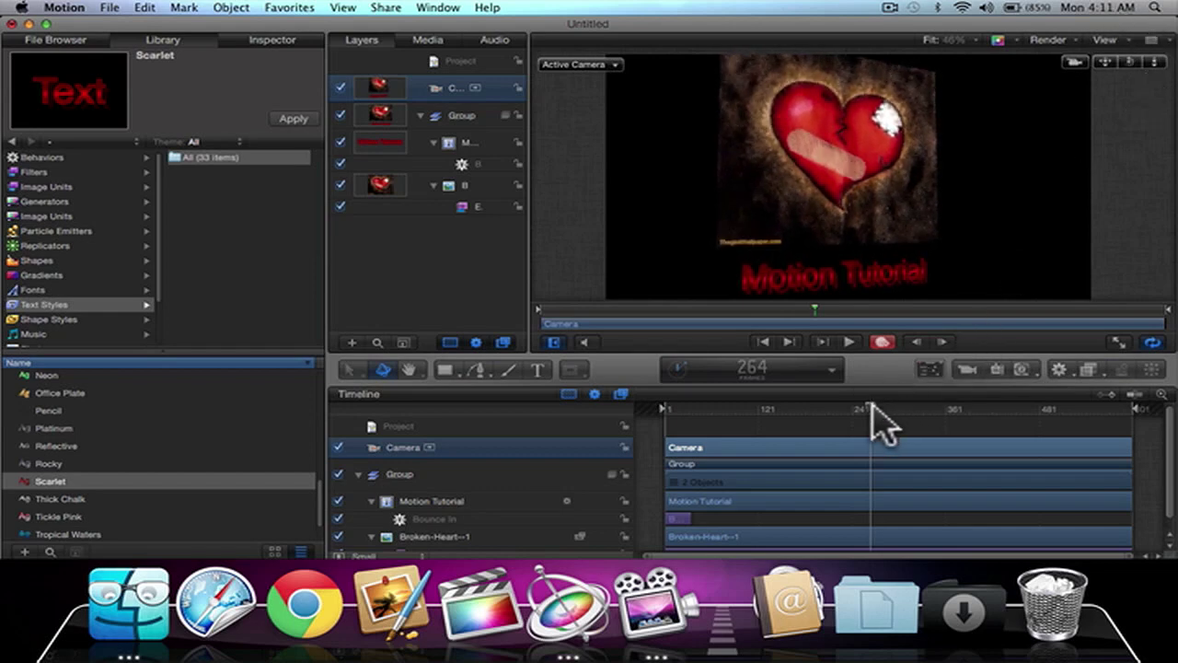
{"action": "left_click_drag", "start_coordinate": [872, 405], "coordinate": [904, 346]}
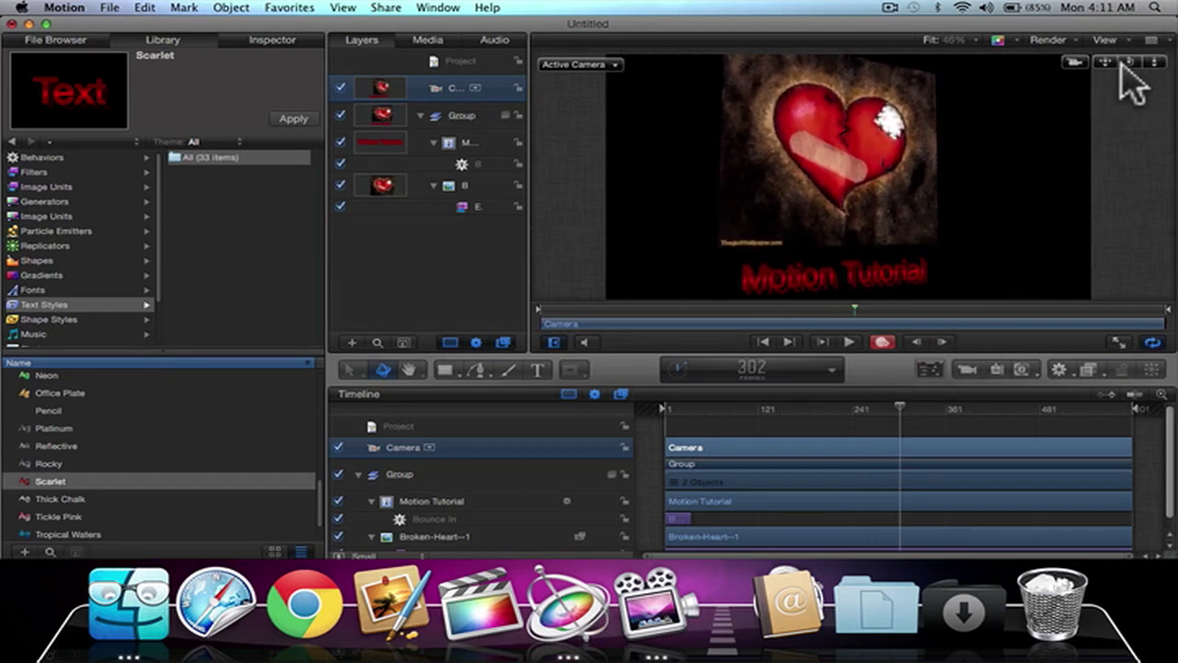
{"action": "left_click", "coordinate": [1122, 63]}
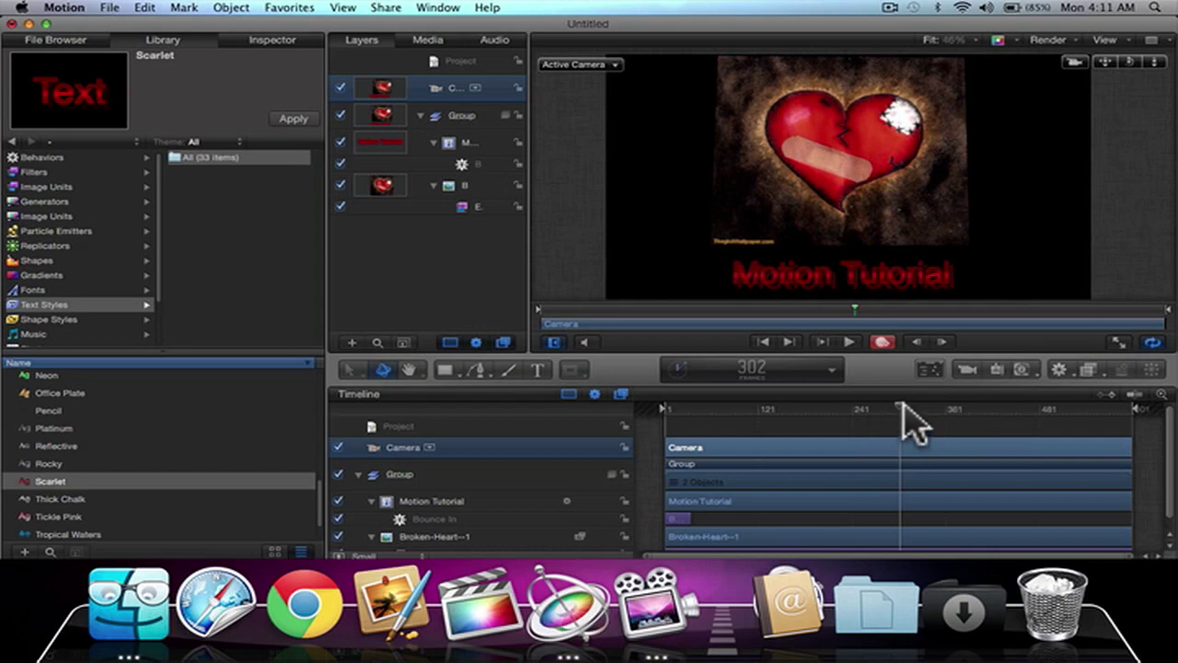
{"action": "left_click_drag", "start_coordinate": [900, 410], "coordinate": [663, 413]}
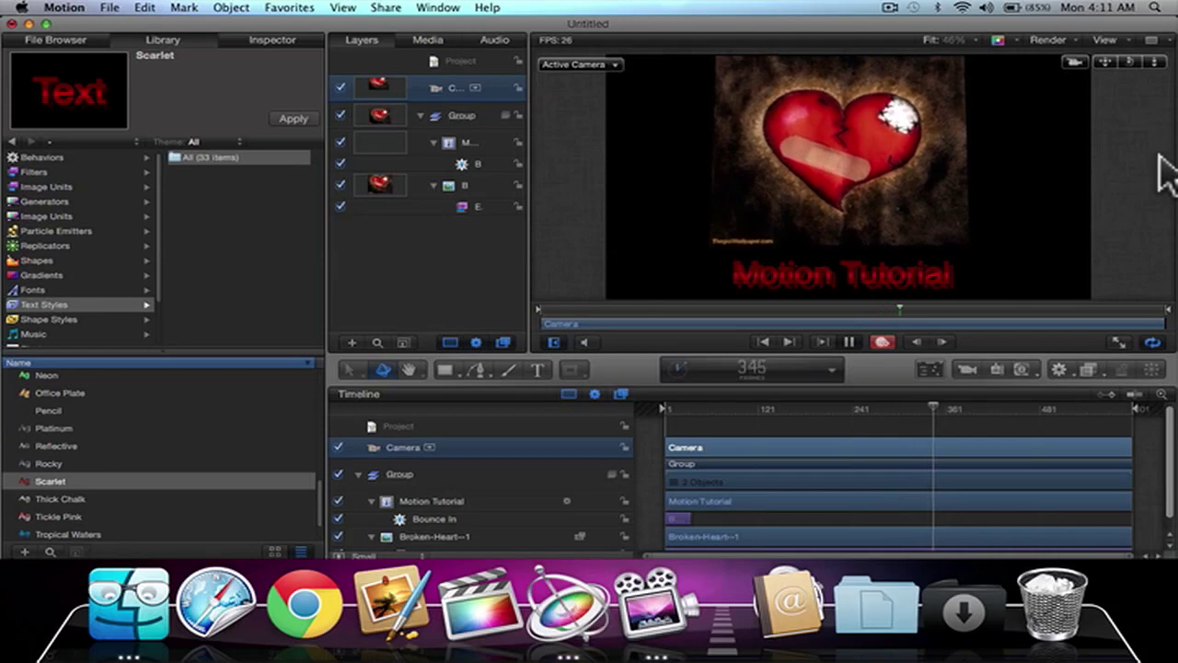
{"action": "key", "text": "space"}
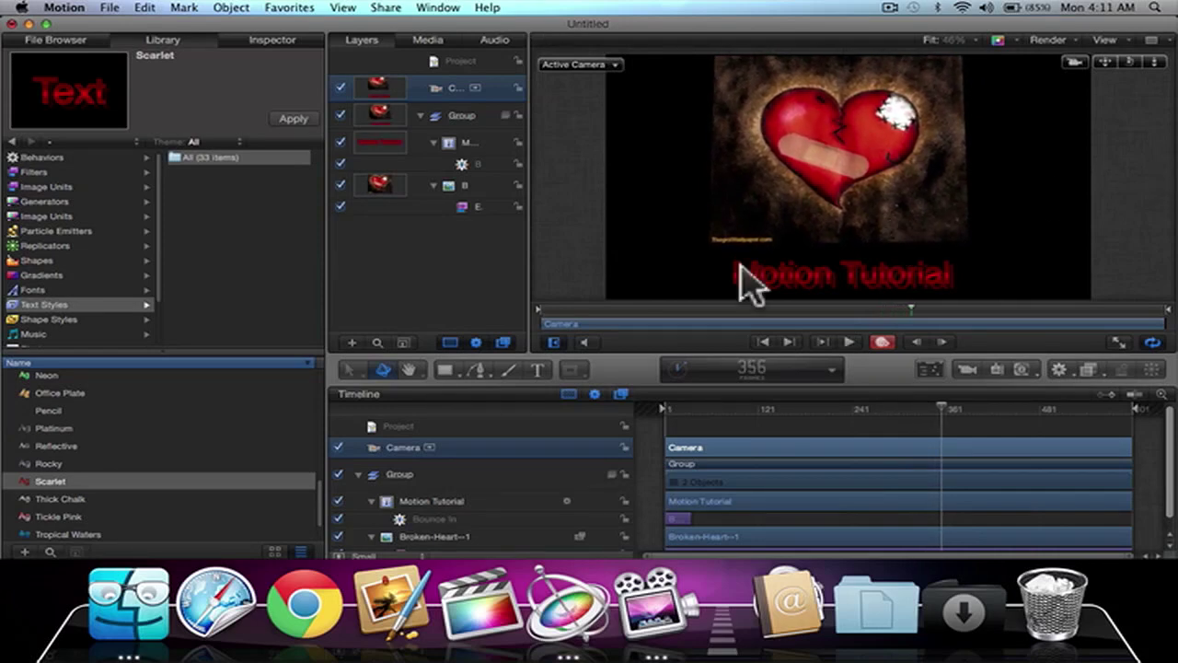
Open the personal playlist in the Music library, preview the 24-second intro song, then rewind.
{"action": "left_click", "coordinate": [55, 333]}
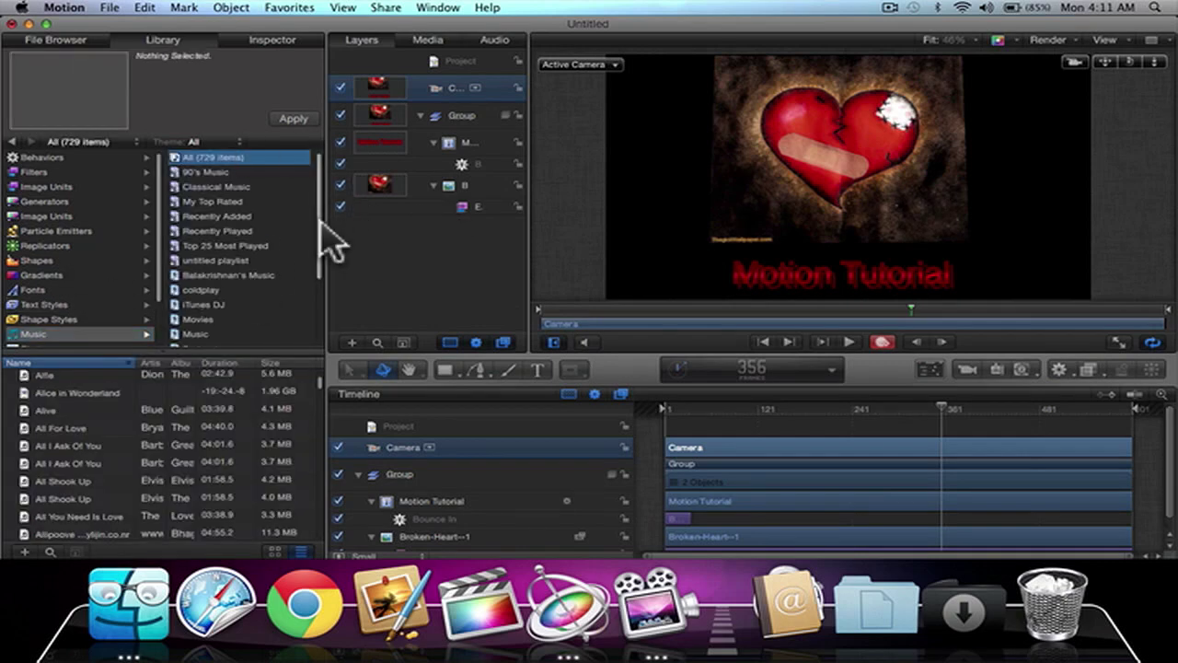
{"action": "scroll", "coordinate": [322, 230], "scroll_direction": "down", "scroll_amount": 5}
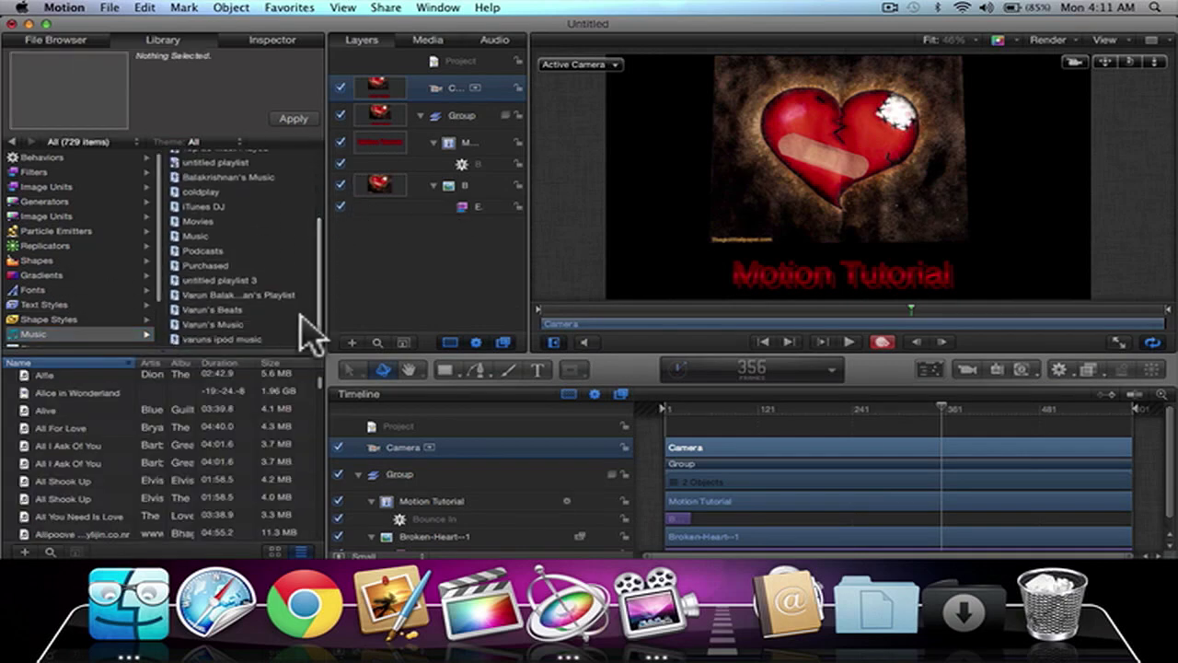
{"action": "left_click", "coordinate": [267, 297]}
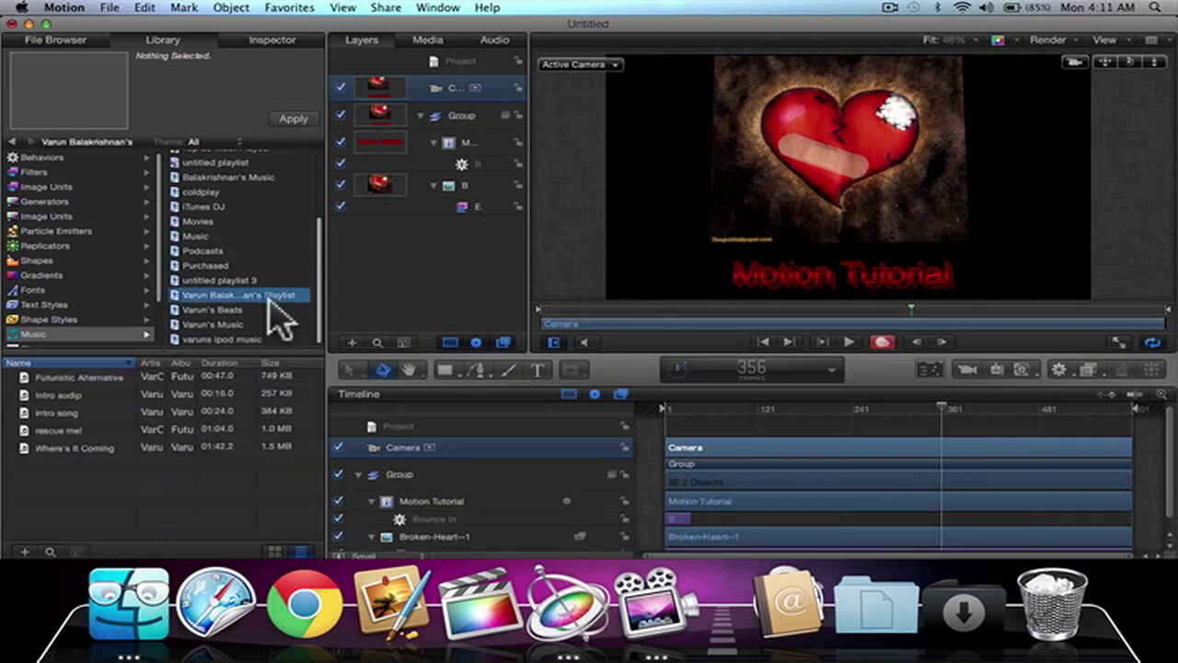
{"action": "double_click", "coordinate": [103, 412]}
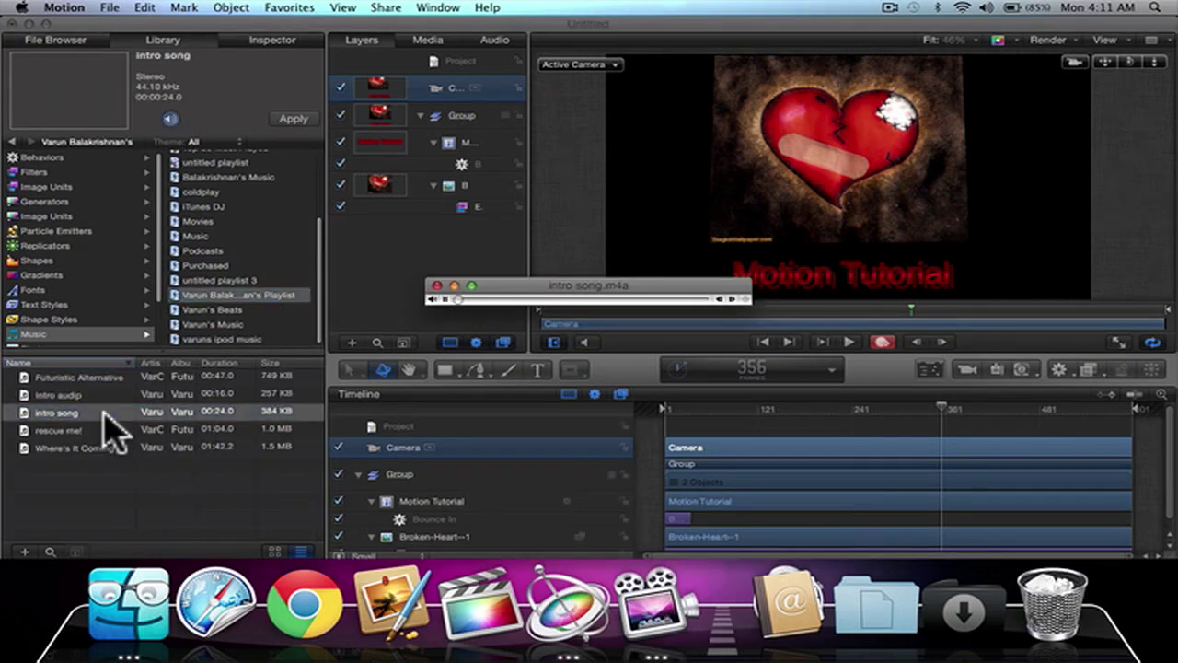
{"action": "left_click", "coordinate": [438, 285]}
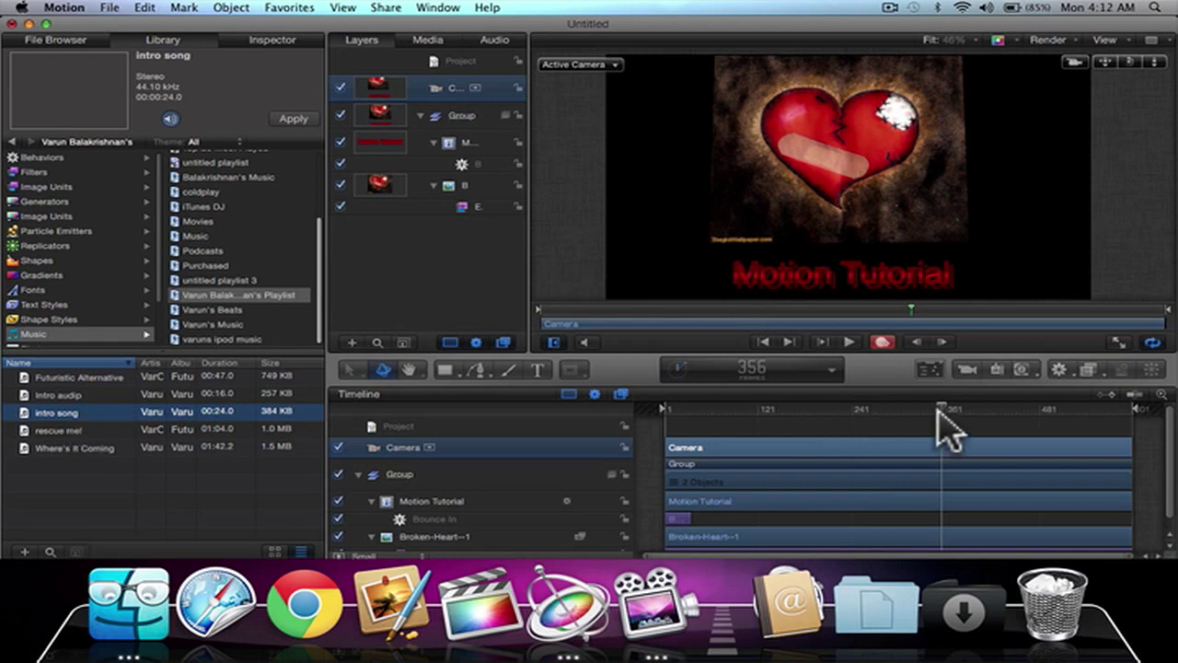
{"action": "left_click_drag", "start_coordinate": [941, 408], "coordinate": [664, 407]}
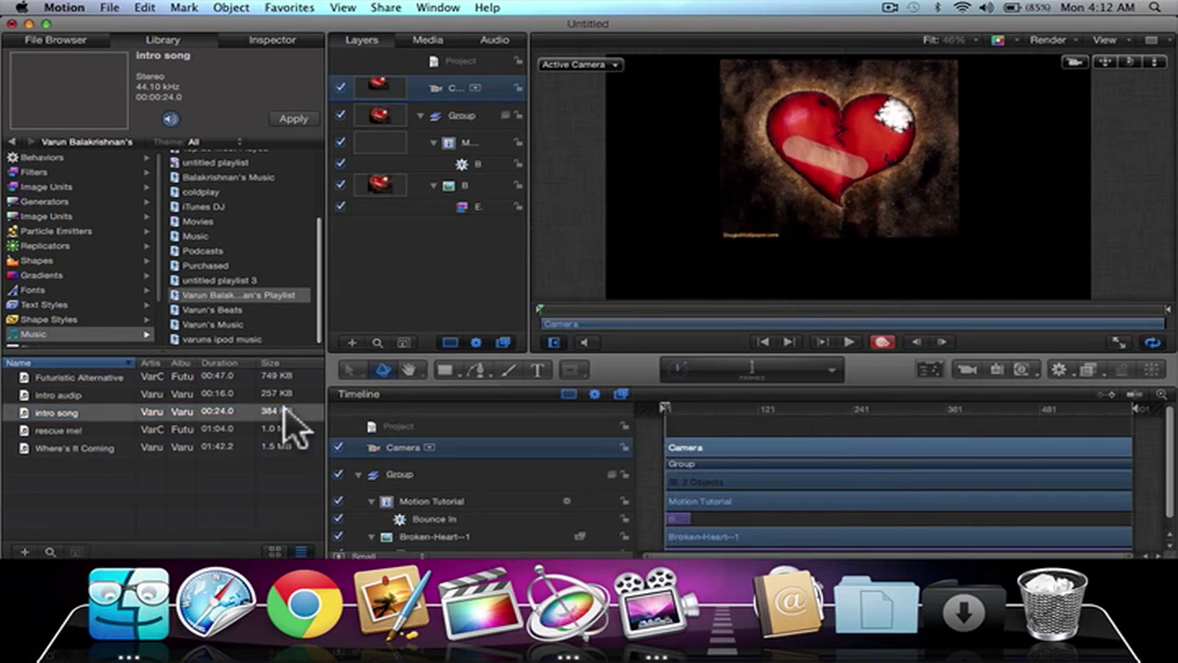
Add the intro song to the project as an audio track and play the animation from the start.
{"action": "mouse_move", "coordinate": [90, 409]}
{"action": "left_mouse_down"}
{"action": "mouse_move", "coordinate": [591, 342]}
{"action": "mouse_move", "coordinate": [602, 310]}
{"action": "mouse_move", "coordinate": [570, 305]}
{"action": "mouse_move", "coordinate": [584, 326]}
{"action": "mouse_move", "coordinate": [539, 312]}
{"action": "mouse_move", "coordinate": [556, 322]}
{"action": "left_mouse_up"}
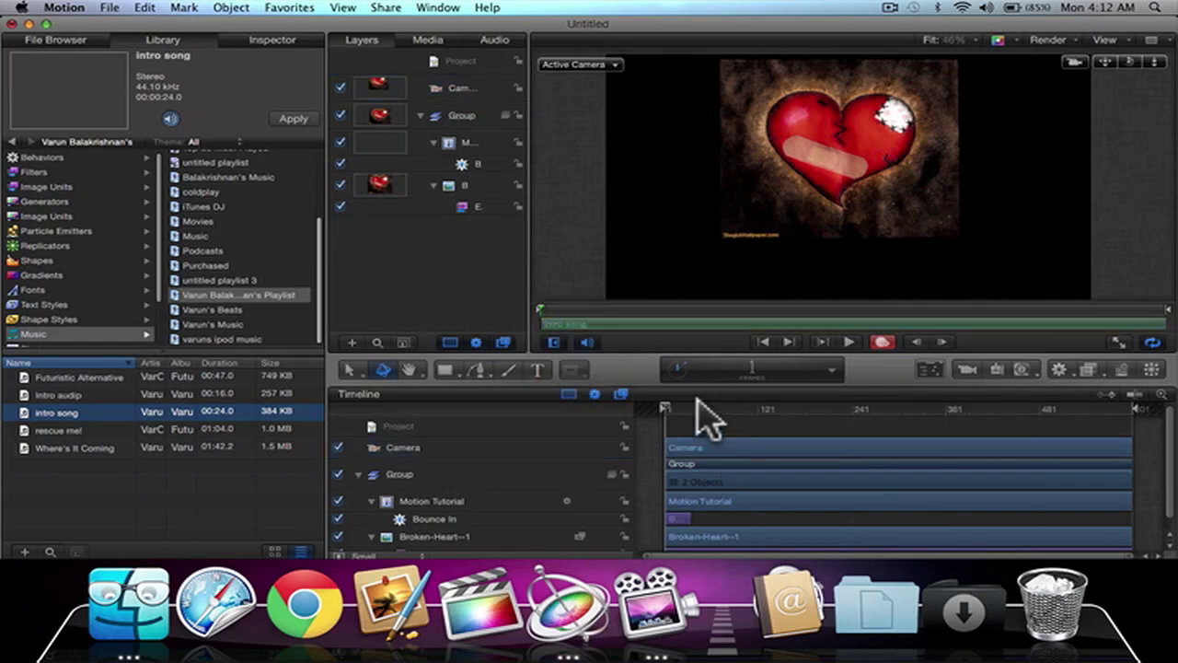
{"action": "left_click", "coordinate": [79, 88]}
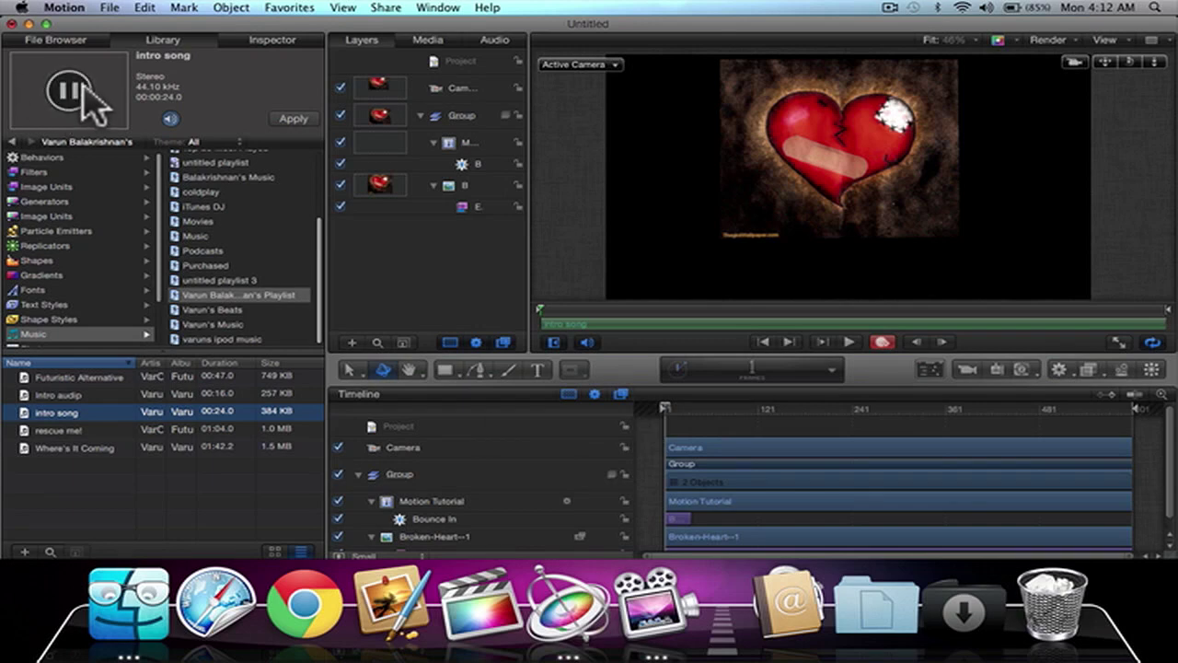
{"action": "left_click", "coordinate": [74, 90]}
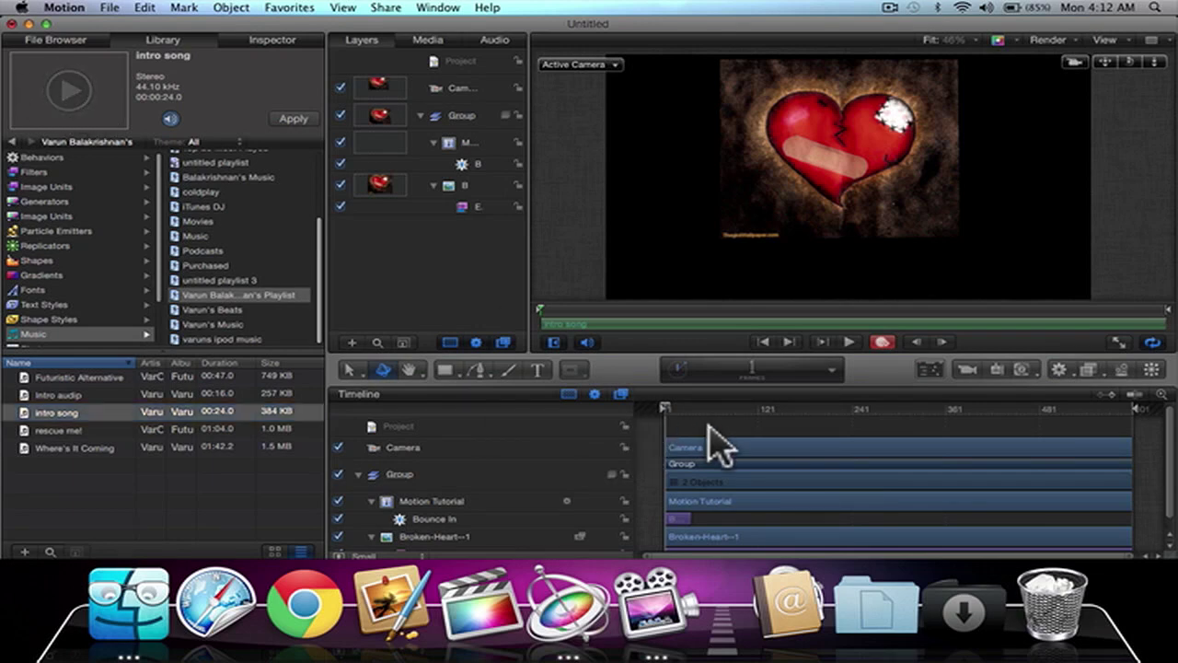
{"action": "left_click", "coordinate": [666, 408]}
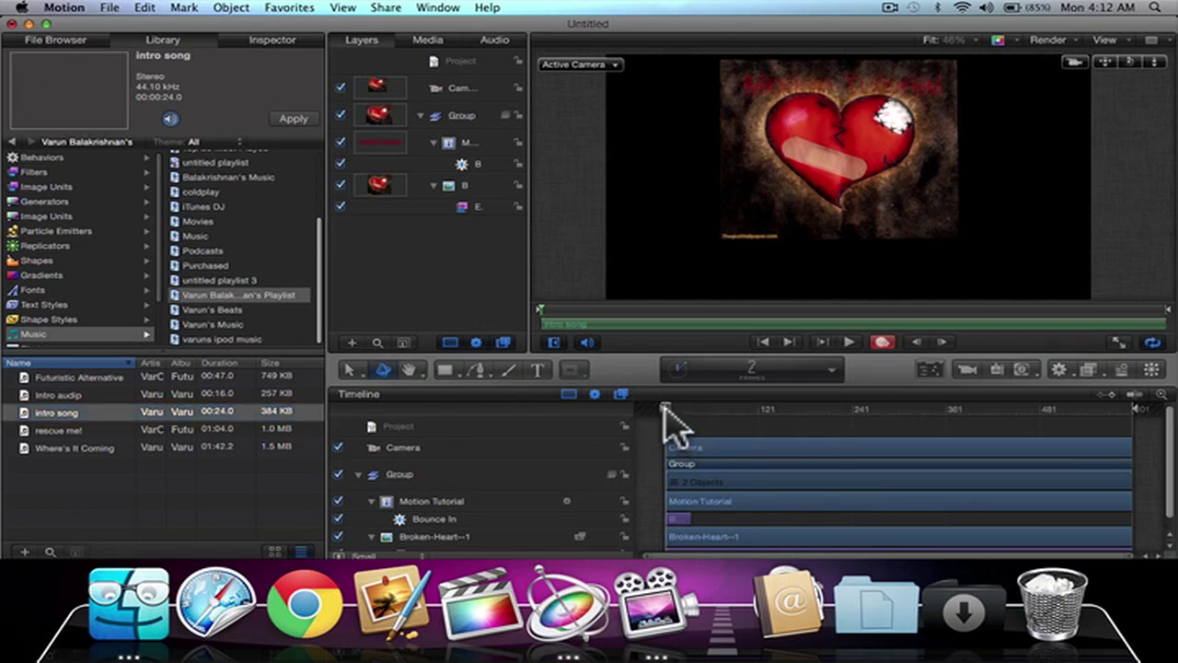
{"action": "key", "text": "space"}
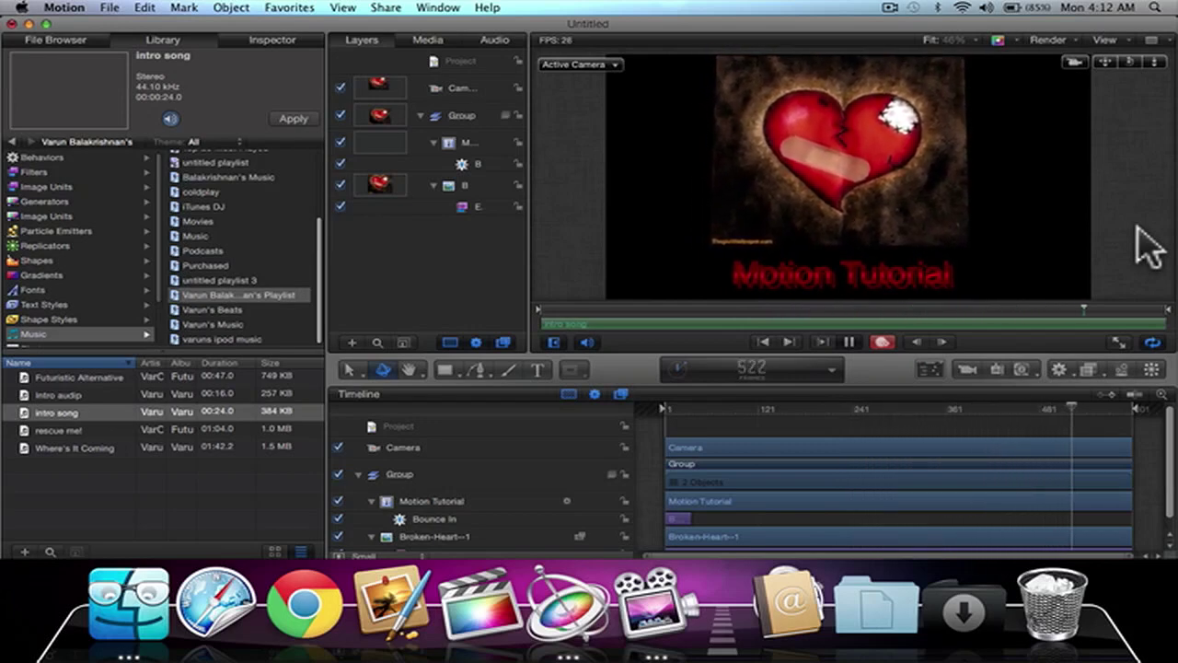
Stop playback, rewind to the beginning, and show the Image Units library category.
{"action": "key", "text": "space"}
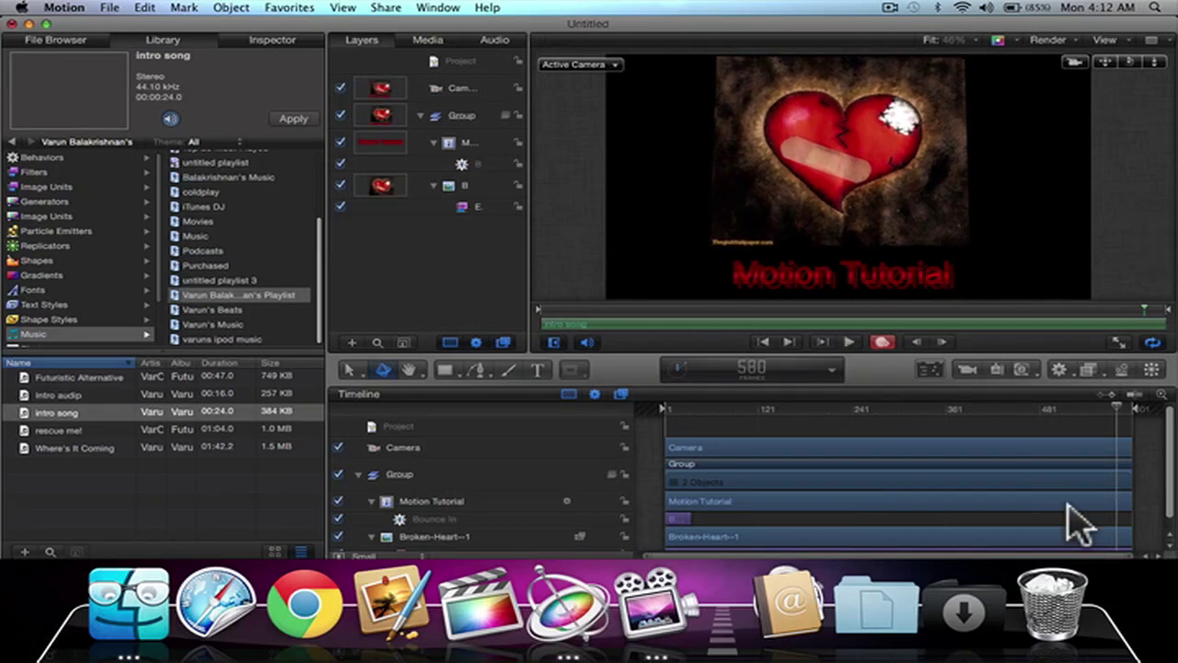
{"action": "left_click_drag", "start_coordinate": [1116, 408], "coordinate": [634, 395]}
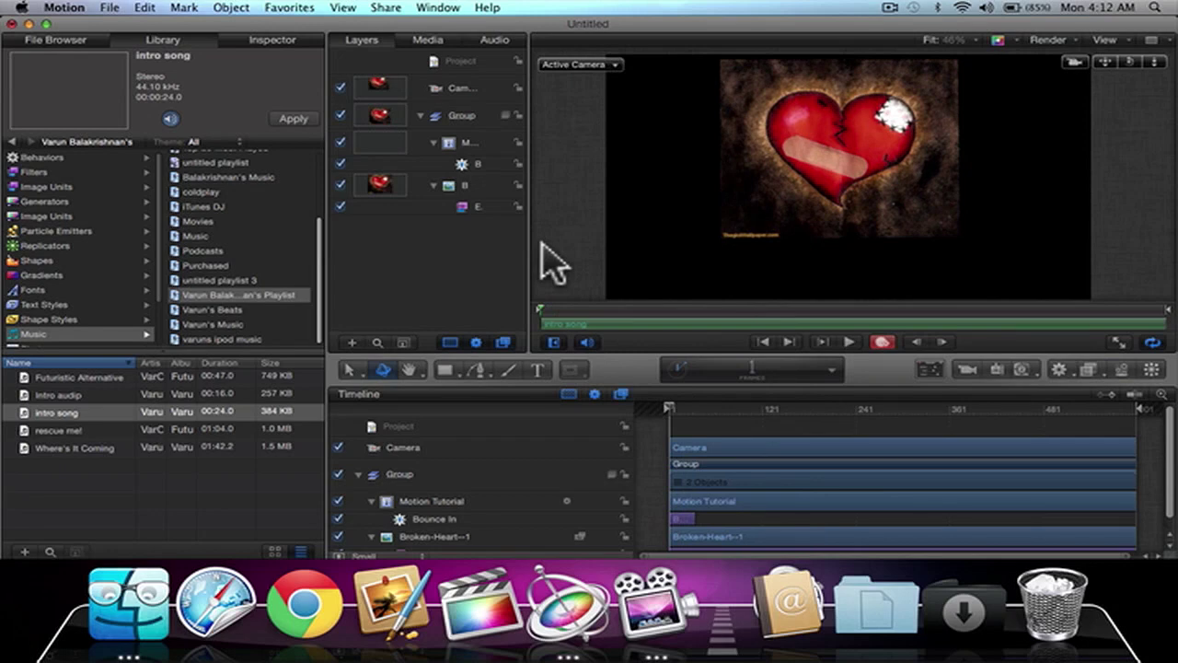
{"action": "left_click", "coordinate": [59, 216]}
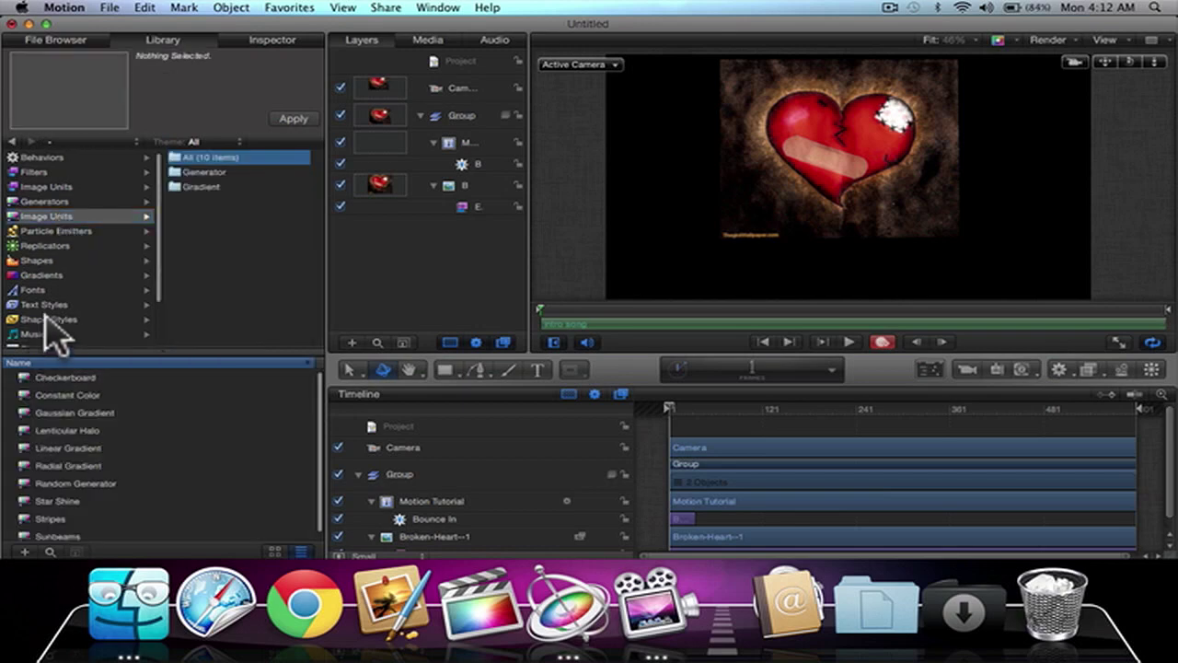